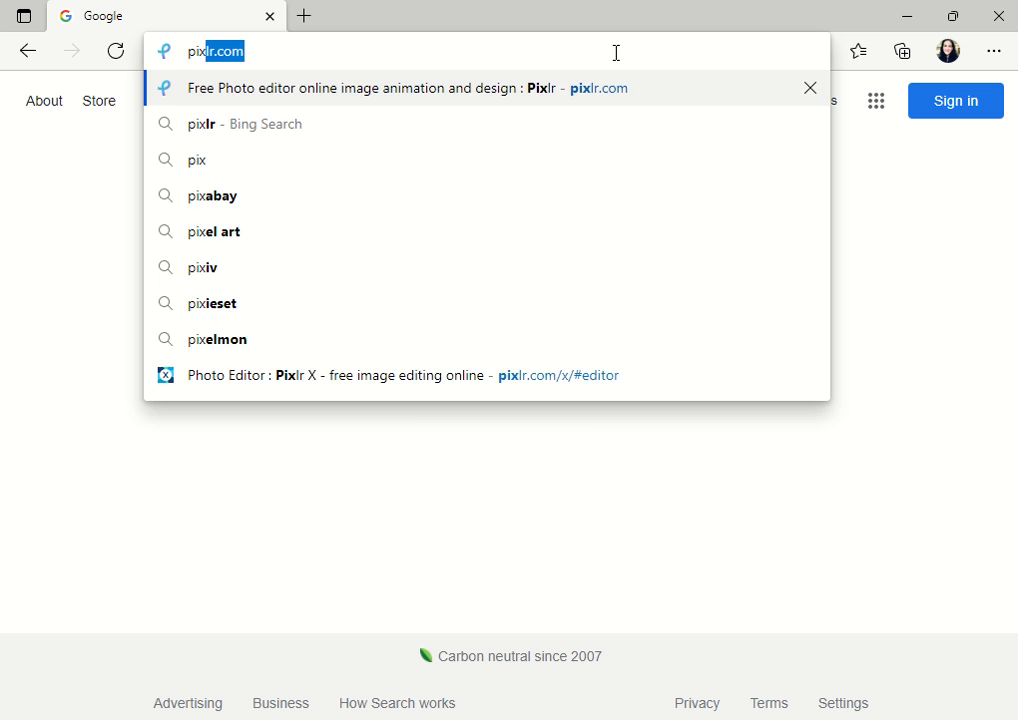
Step: Go to pixlr.com and start a design project in Pixlr X
{"action": "key", "text": "BackSpace"}
{"action": "key", "text": "BackSpace"}
{"action": "key", "text": "BackSpace"}
{"action": "type", "text": "r.com"}
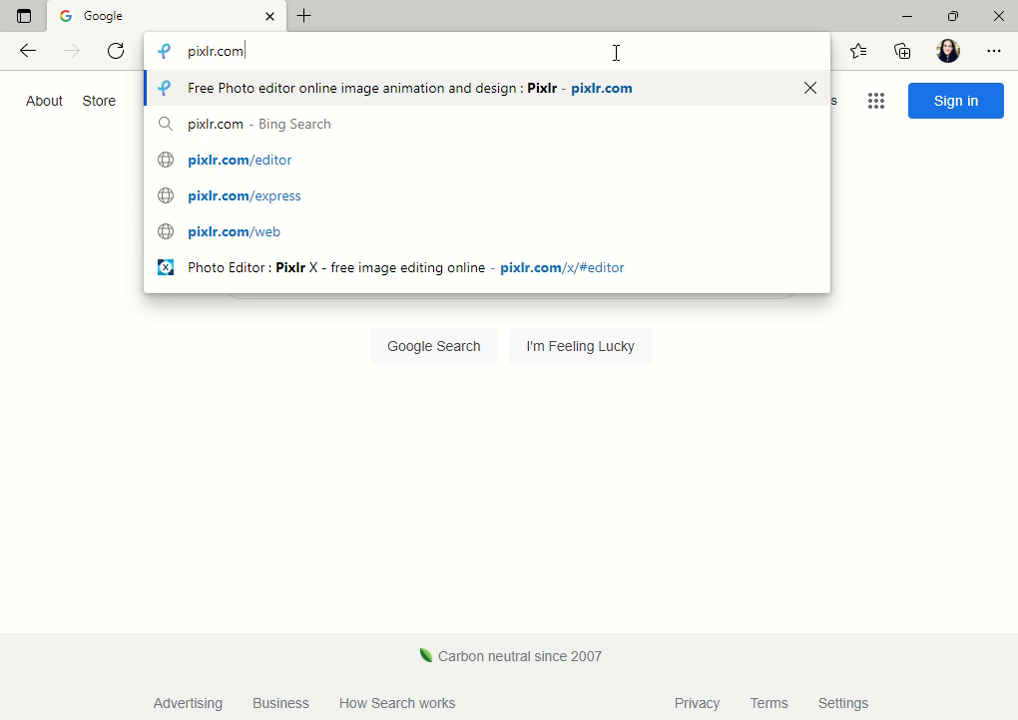
{"action": "key", "text": "Return"}
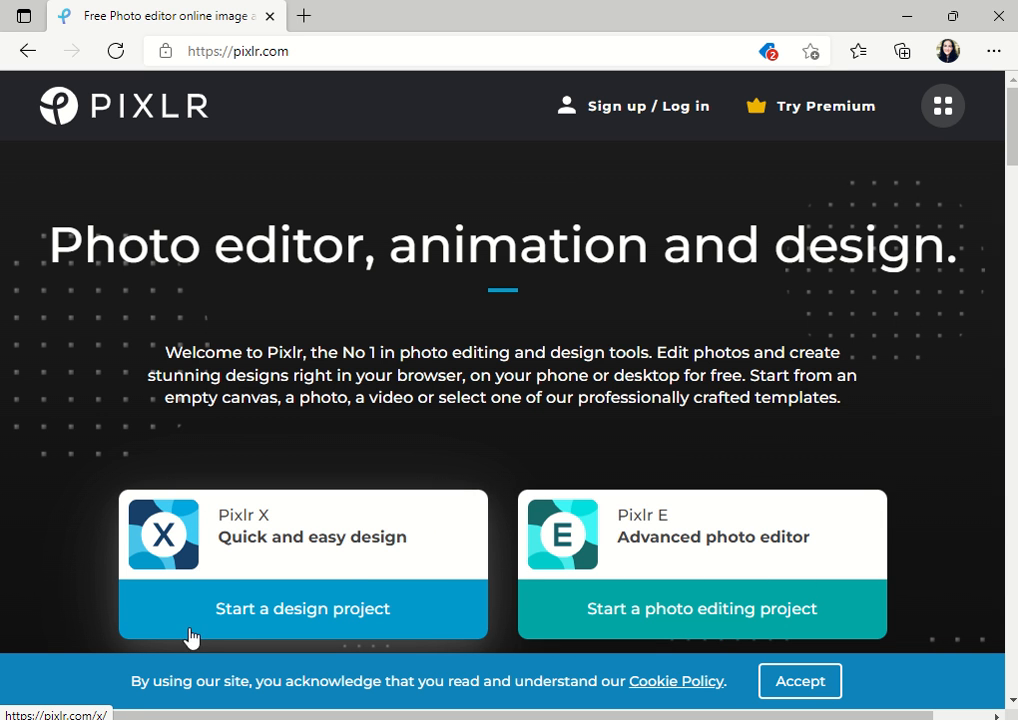
{"action": "left_click", "coordinate": [291, 560]}
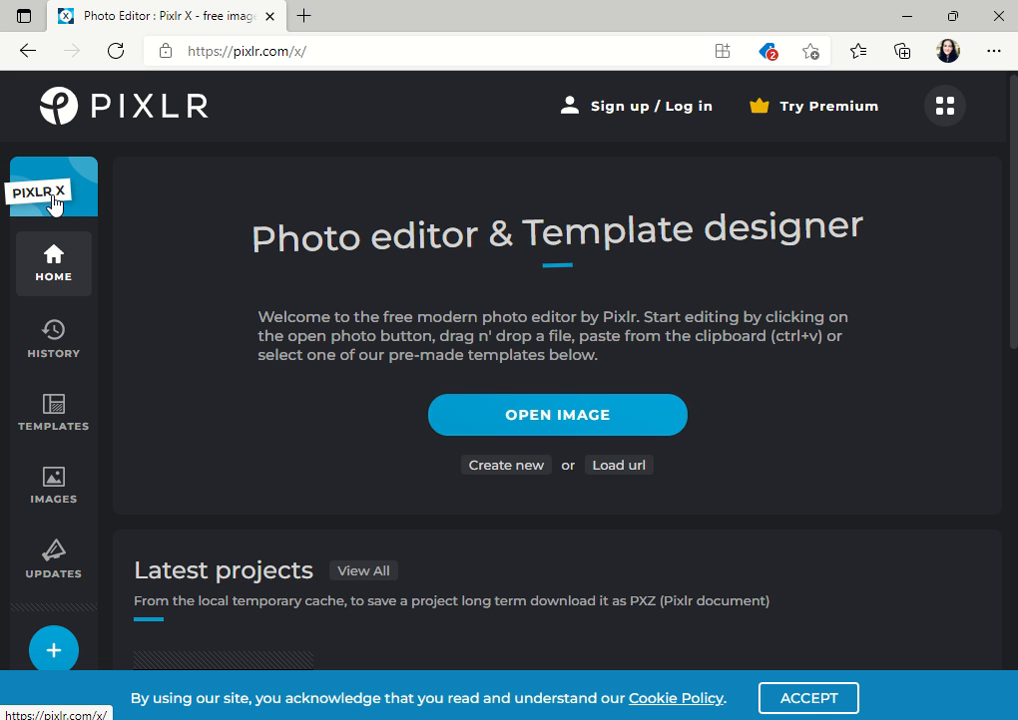
Step: Open the image Art 1 Demo Pic 2, pre-resized to Full HD at 1920 x 1440
{"action": "left_click", "coordinate": [507, 405]}
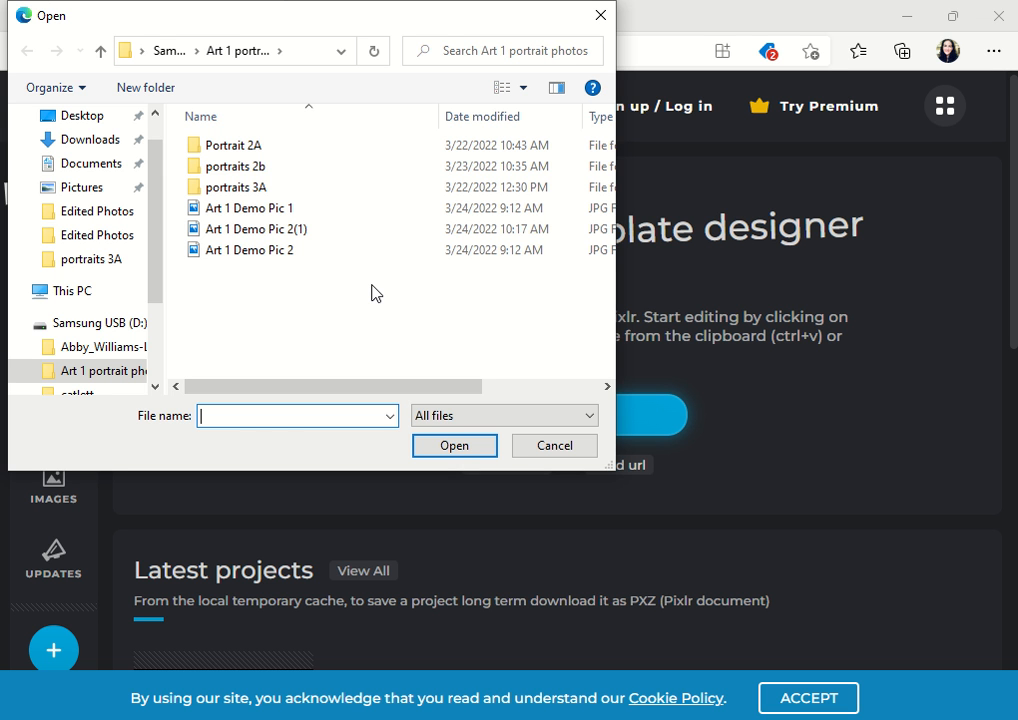
{"action": "left_click", "coordinate": [349, 258]}
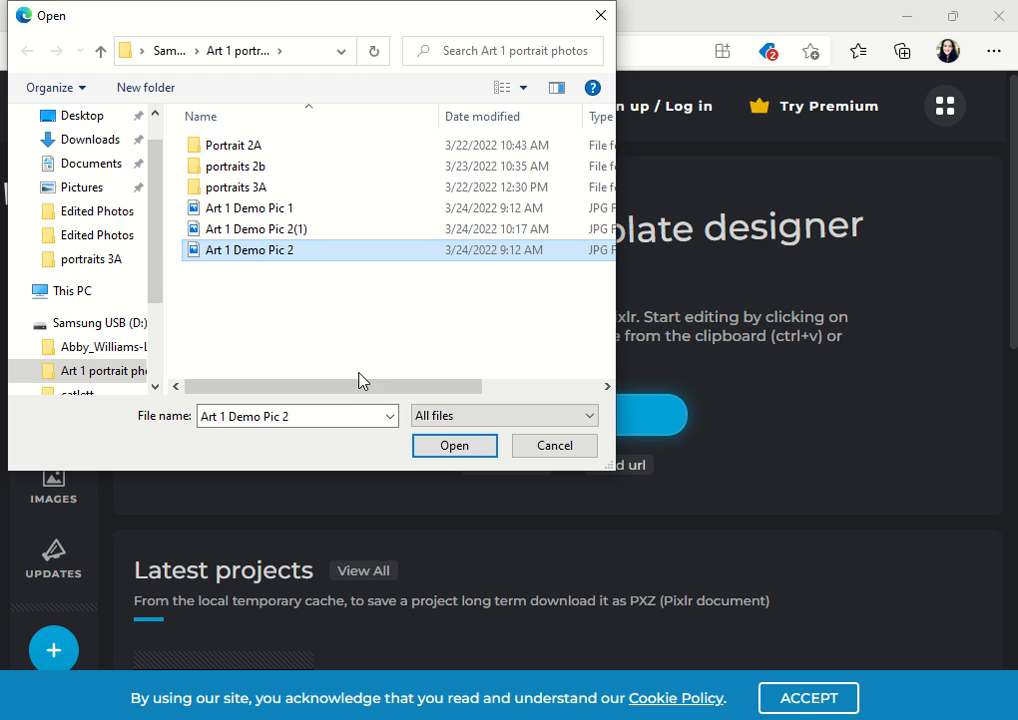
{"action": "left_click", "coordinate": [443, 450]}
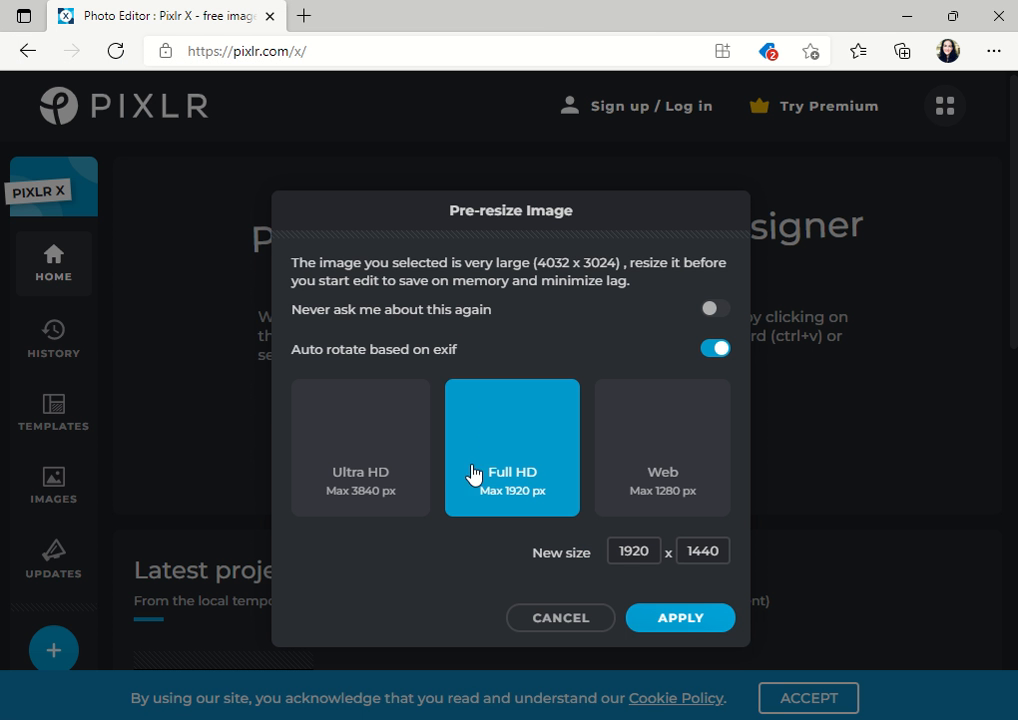
{"action": "left_click", "coordinate": [690, 620]}
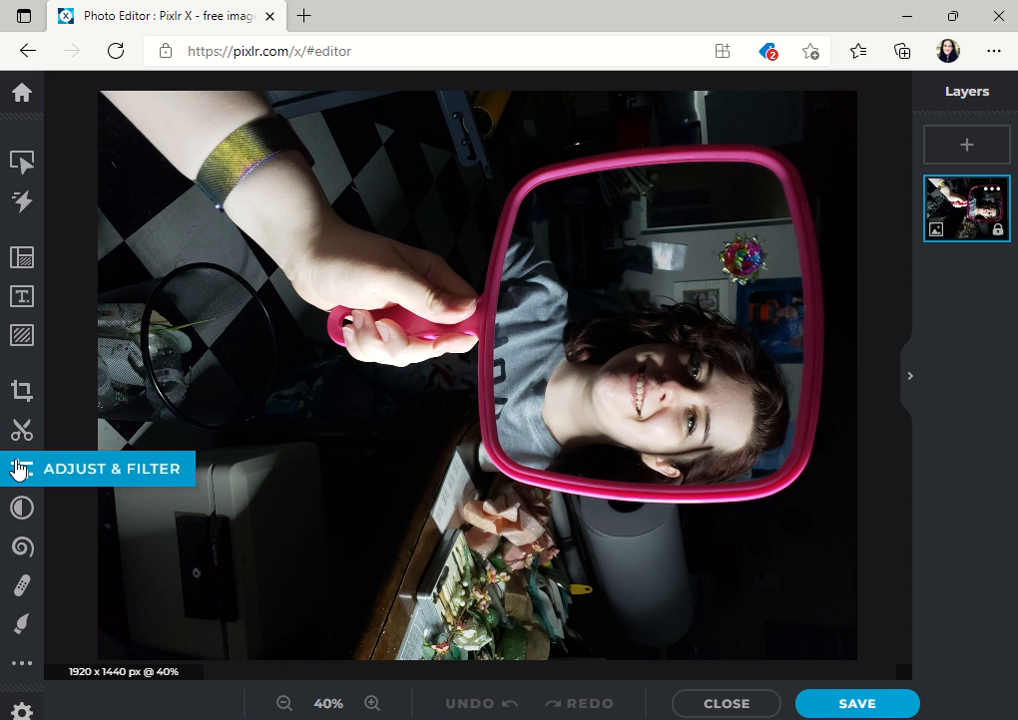
Step: Convert the photo to black and white with the B&W adjustment preset
{"action": "left_click", "coordinate": [18, 470]}
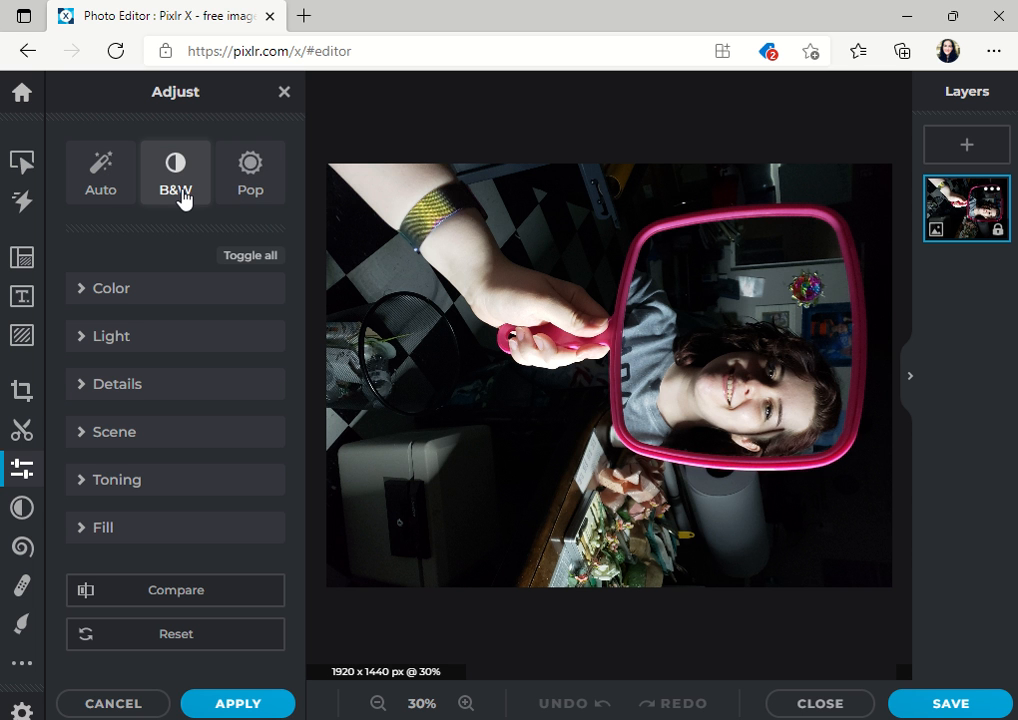
{"action": "left_click", "coordinate": [179, 196]}
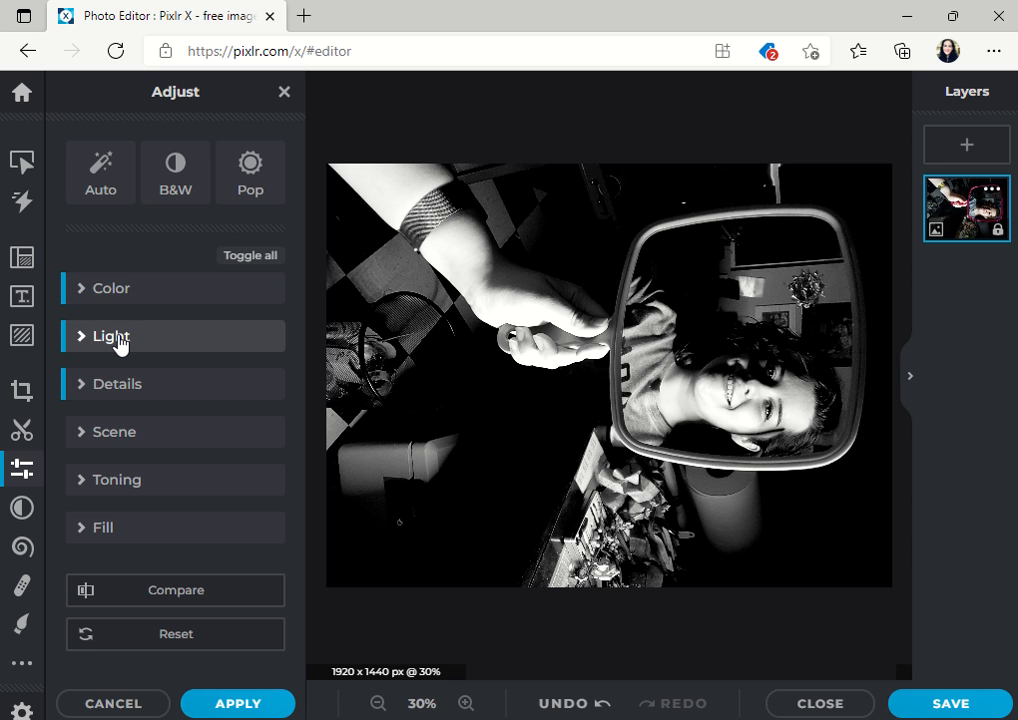
Step: In the Light adjustments, set exposure to -32, white to 100 and contrast to 100
{"action": "left_click", "coordinate": [120, 343]}
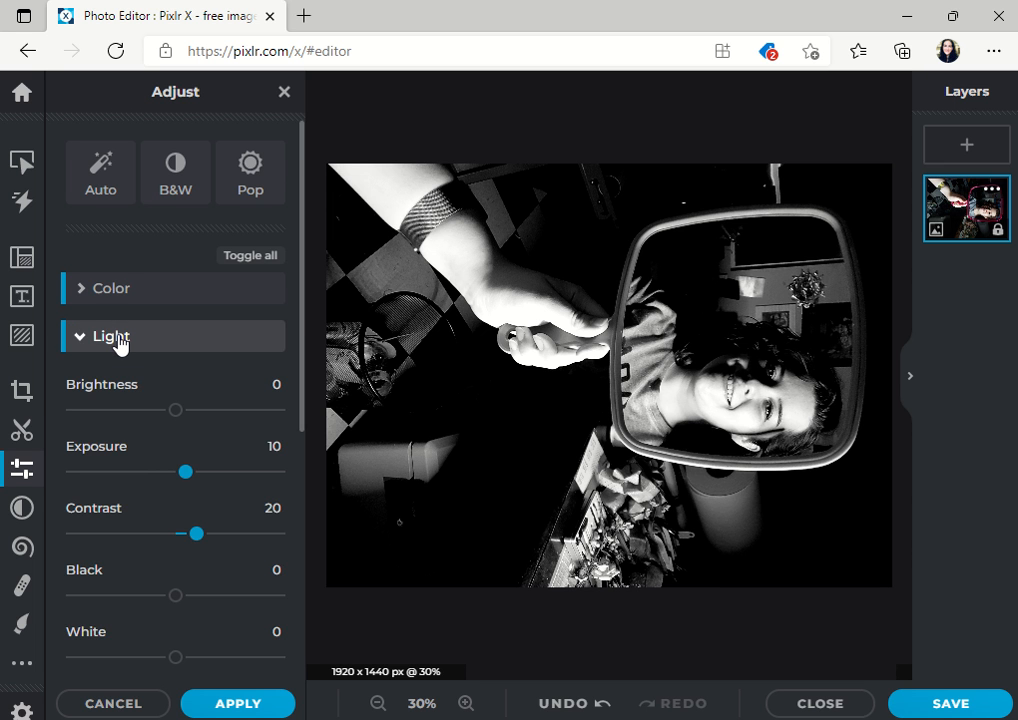
{"action": "scroll", "coordinate": [120, 343], "scroll_direction": "down", "scroll_amount": 1}
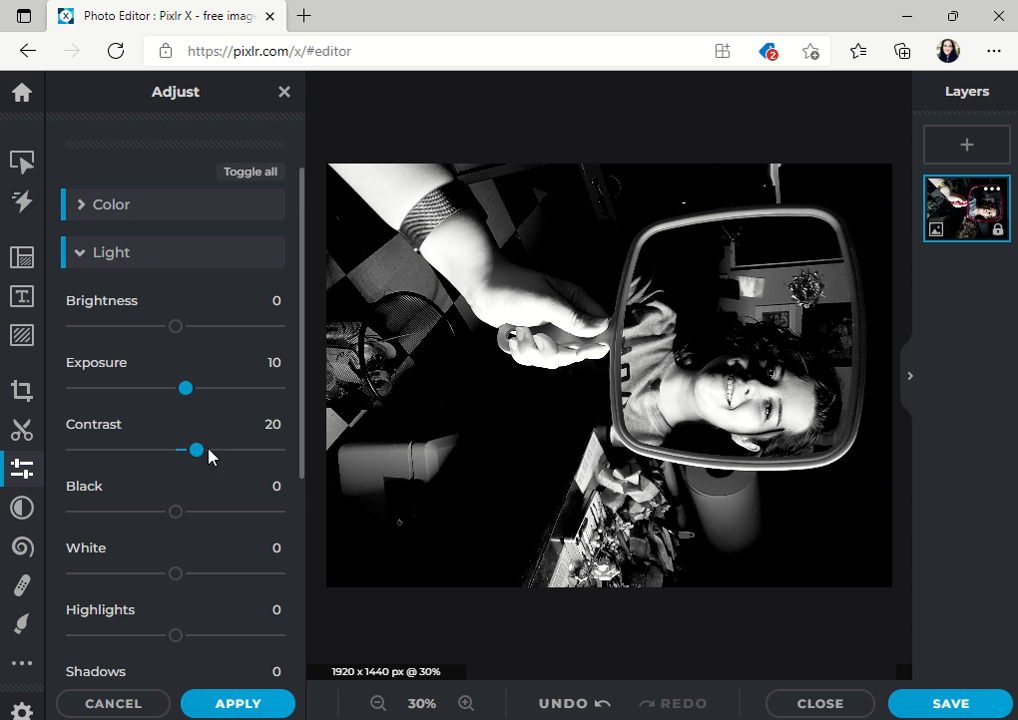
{"action": "scroll", "coordinate": [193, 398], "scroll_direction": "down", "scroll_amount": 1}
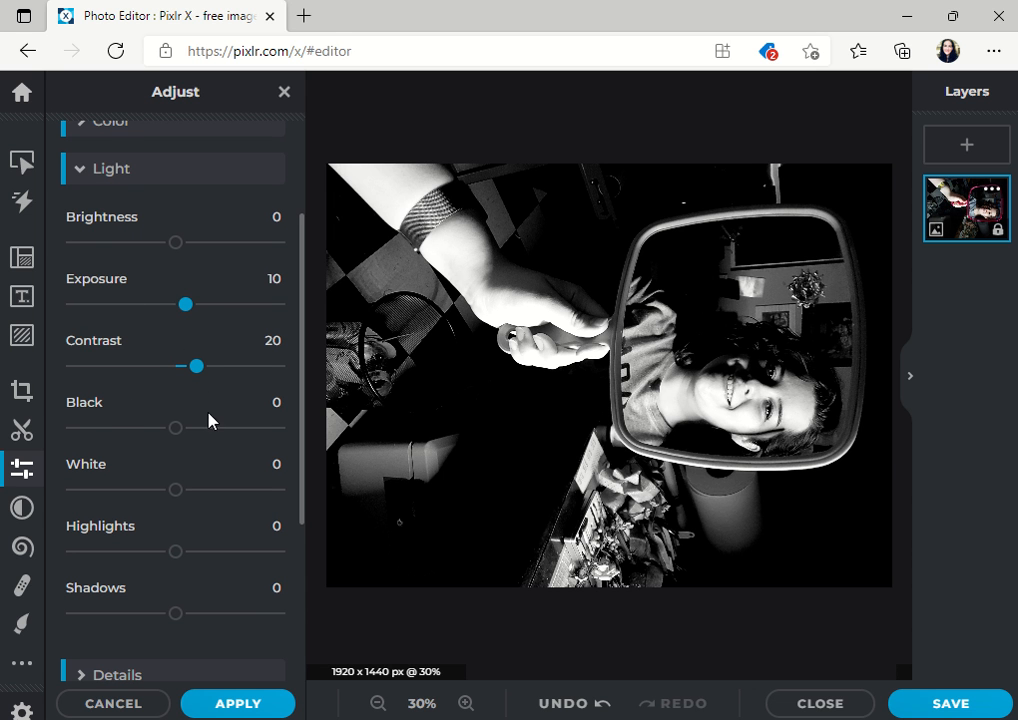
{"action": "left_click_drag", "start_coordinate": [203, 380], "coordinate": [225, 398]}
{"action": "left_click_drag", "start_coordinate": [191, 306], "coordinate": [143, 312]}
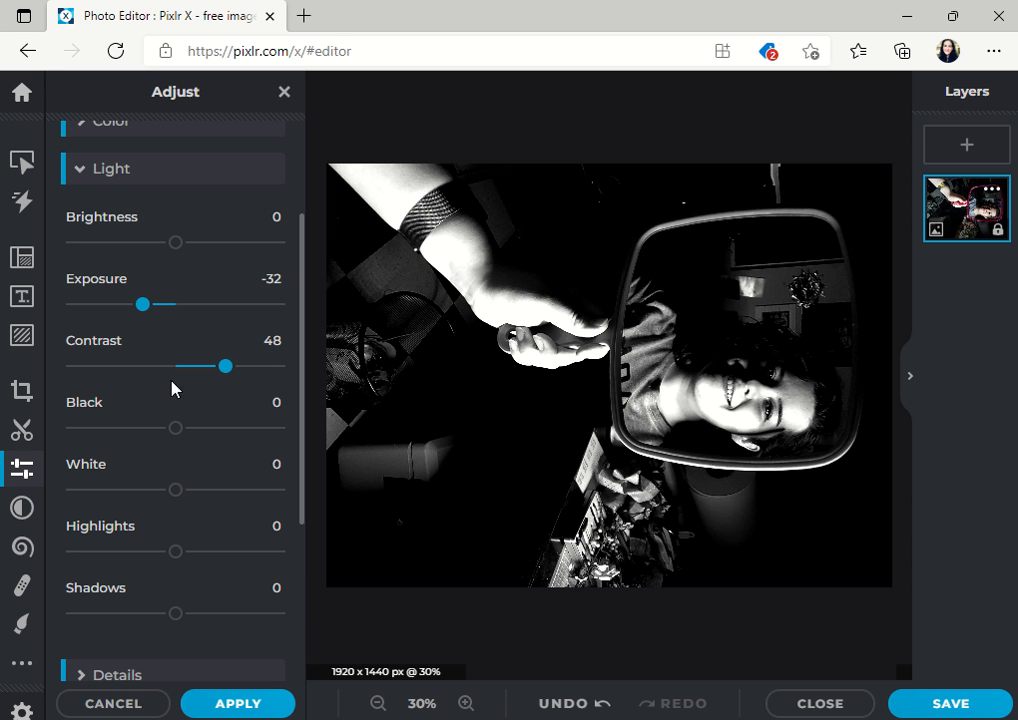
{"action": "left_click_drag", "start_coordinate": [176, 490], "coordinate": [238, 492]}
{"action": "left_click_drag", "start_coordinate": [334, 513], "coordinate": [320, 500]}
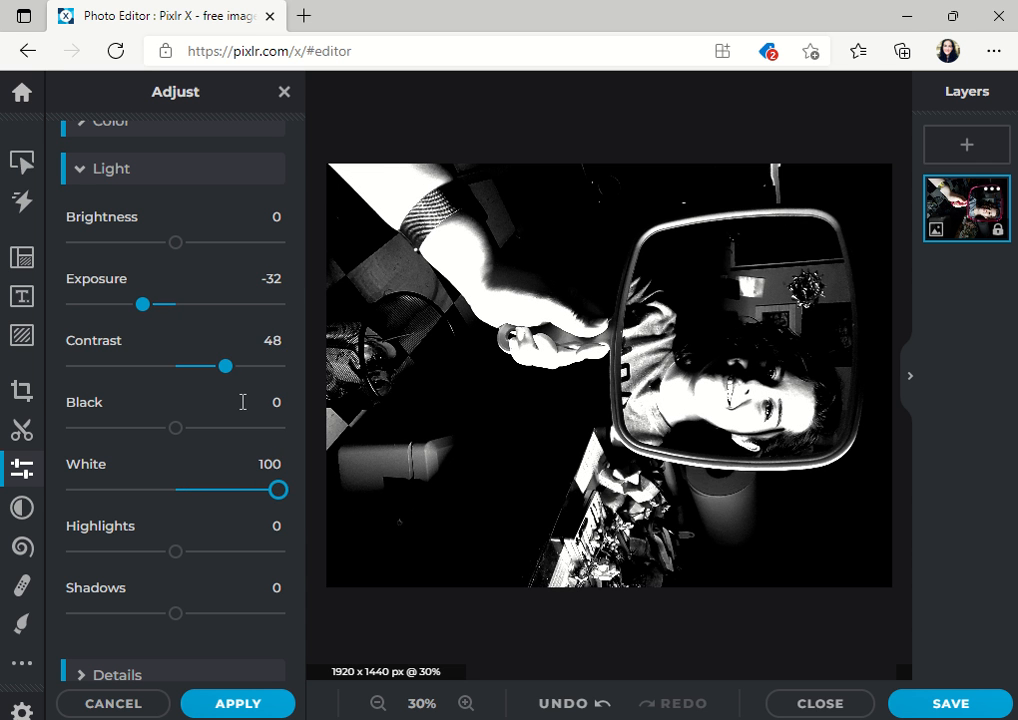
{"action": "left_click_drag", "start_coordinate": [225, 366], "coordinate": [429, 382]}
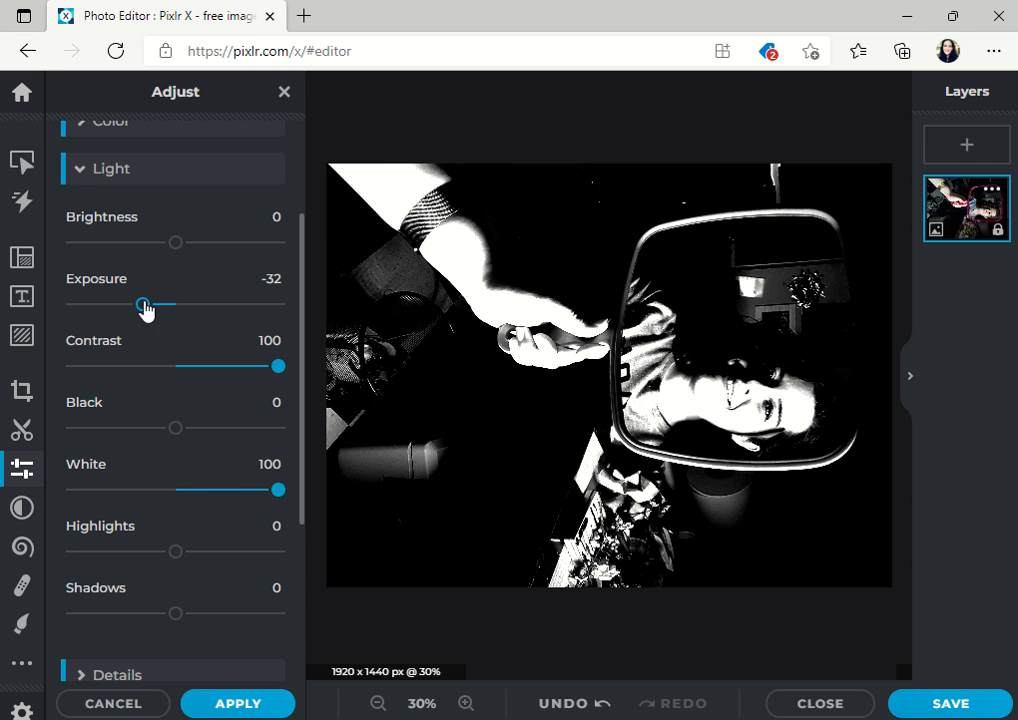
Step: Try exposure at both extremes, settle it at -33, and set white to 44
{"action": "left_click_drag", "start_coordinate": [143, 304], "coordinate": [7, 311]}
{"action": "left_click_drag", "start_coordinate": [75, 304], "coordinate": [206, 304]}
{"action": "left_click_drag", "start_coordinate": [322, 328], "coordinate": [328, 330]}
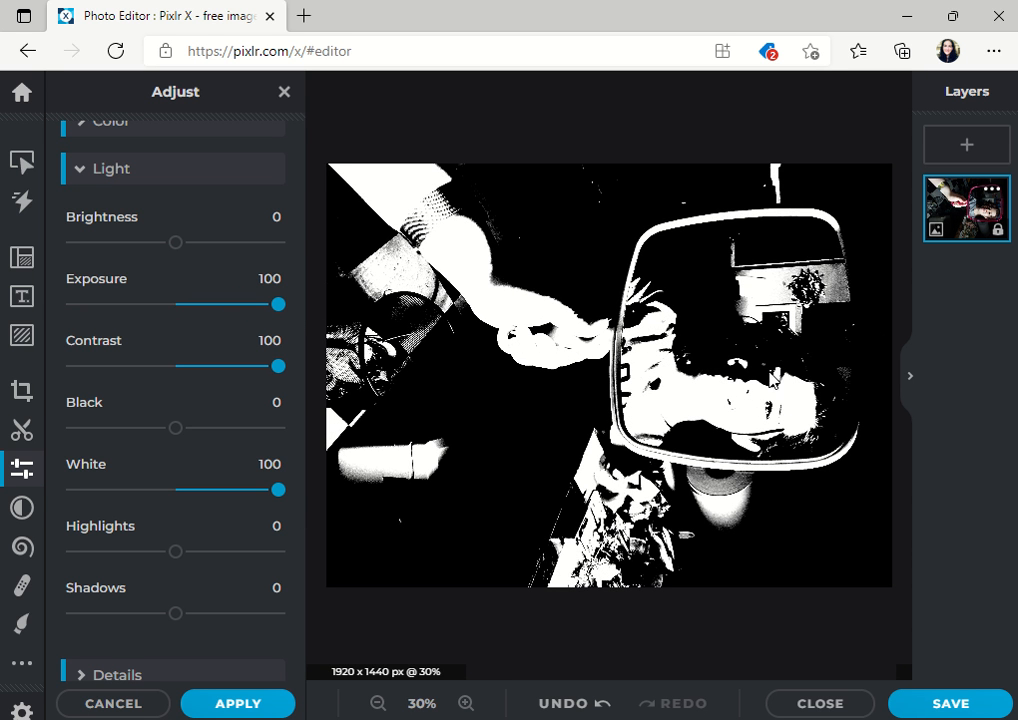
{"action": "left_click_drag", "start_coordinate": [281, 306], "coordinate": [141, 305]}
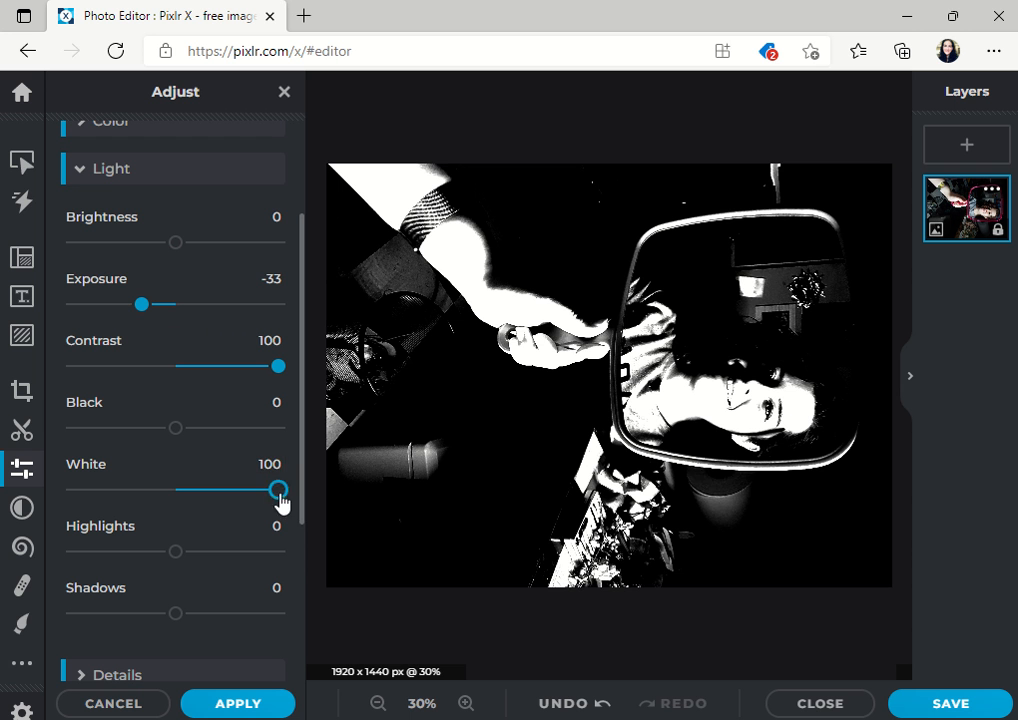
{"action": "left_click_drag", "start_coordinate": [281, 496], "coordinate": [222, 492]}
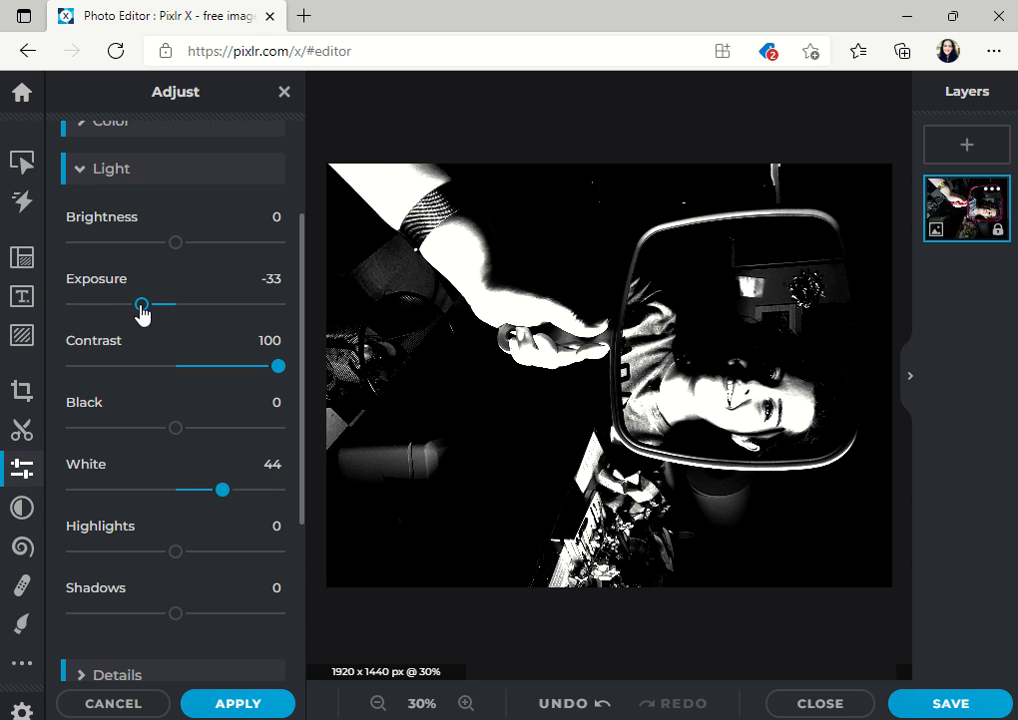
Step: Set brightness to 11, highlights to 14 and shadows to -49, and apply the adjustments
{"action": "mouse_move", "coordinate": [179, 249]}
{"action": "left_mouse_down"}
{"action": "mouse_move", "coordinate": [200, 246]}
{"action": "mouse_move", "coordinate": [188, 252]}
{"action": "left_mouse_up"}
{"action": "mouse_move", "coordinate": [178, 551]}
{"action": "left_mouse_down"}
{"action": "mouse_move", "coordinate": [251, 556]}
{"action": "mouse_move", "coordinate": [152, 550]}
{"action": "mouse_move", "coordinate": [190, 552]}
{"action": "left_mouse_up"}
{"action": "left_click_drag", "start_coordinate": [176, 613], "coordinate": [125, 614]}
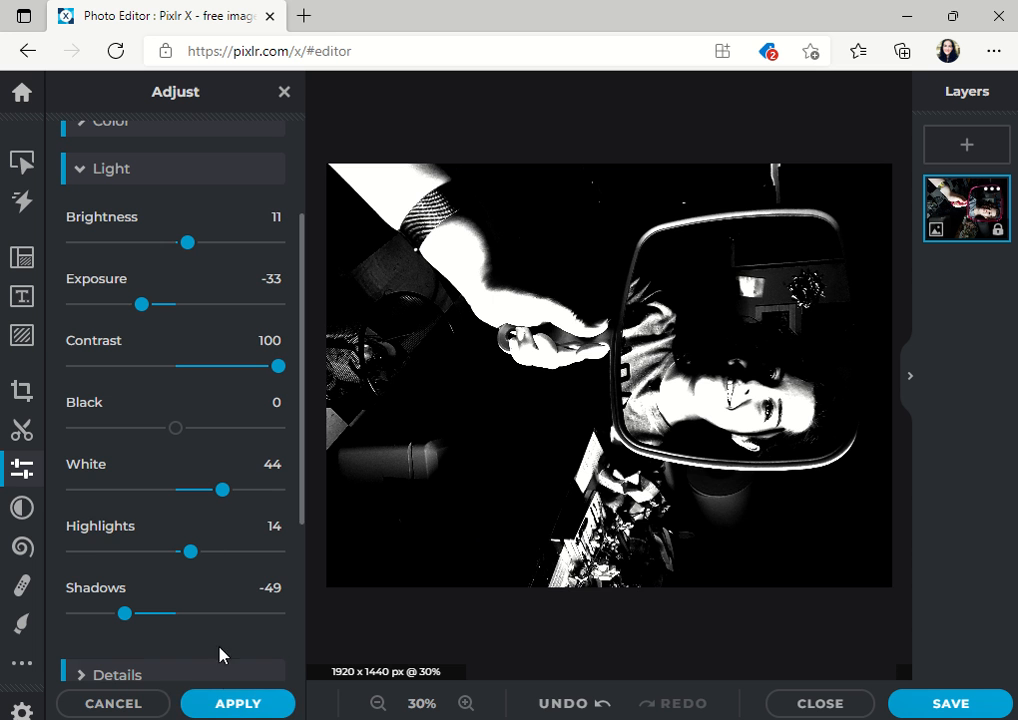
{"action": "left_click", "coordinate": [240, 703]}
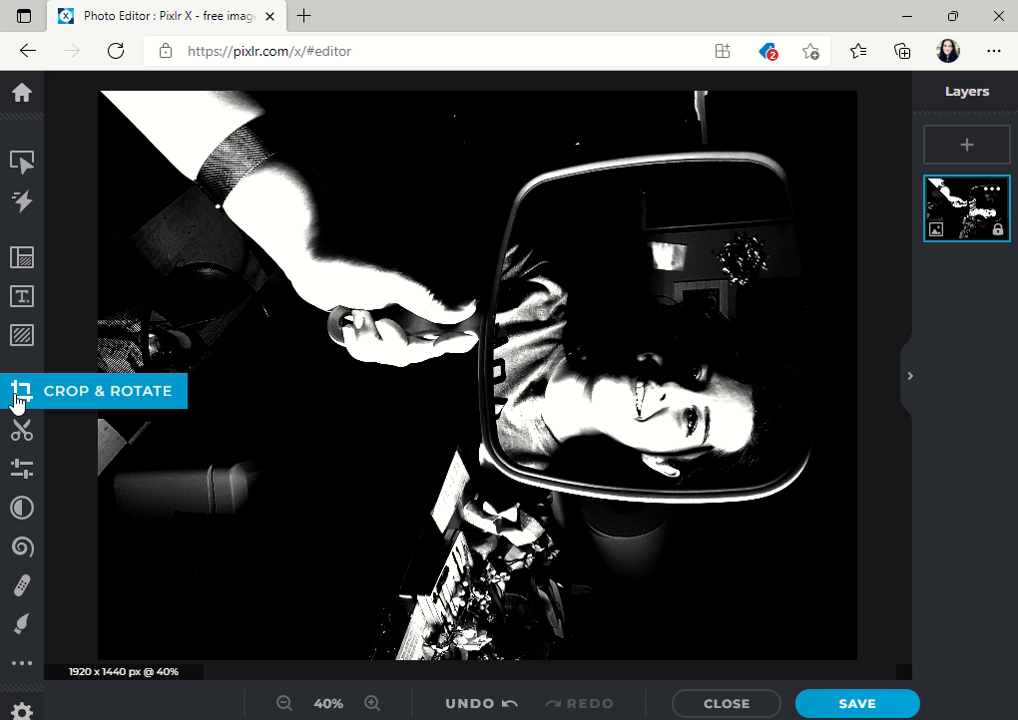
Step: Rotate the photo a quarter turn left and fit a 5:4 crop frame over its upper part
{"action": "left_click", "coordinate": [16, 400]}
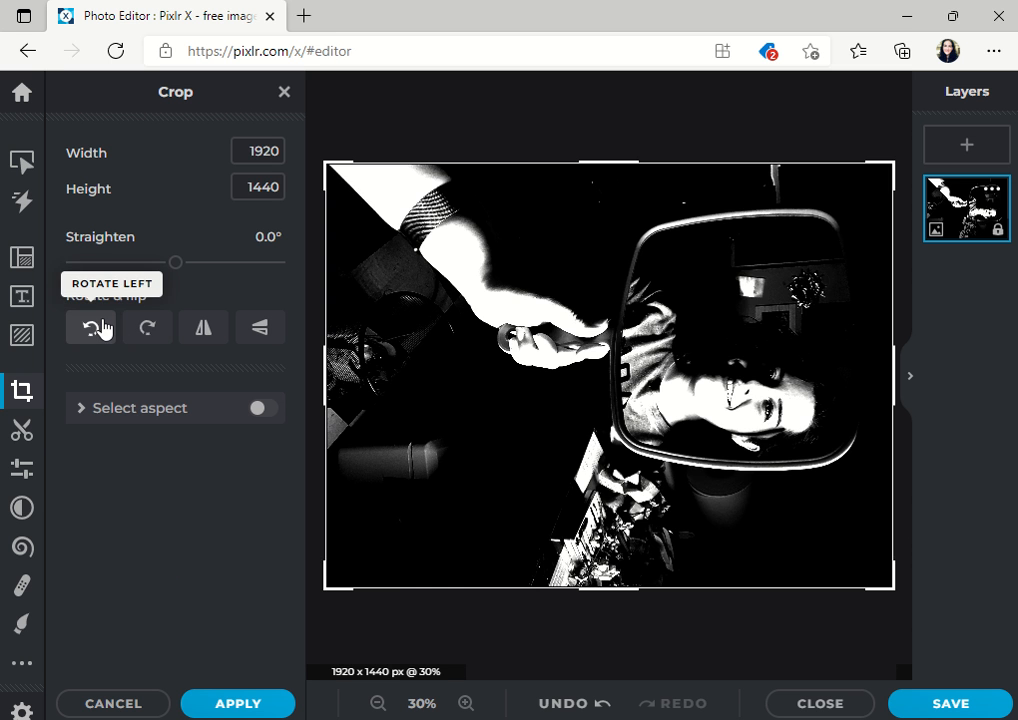
{"action": "left_click", "coordinate": [100, 327]}
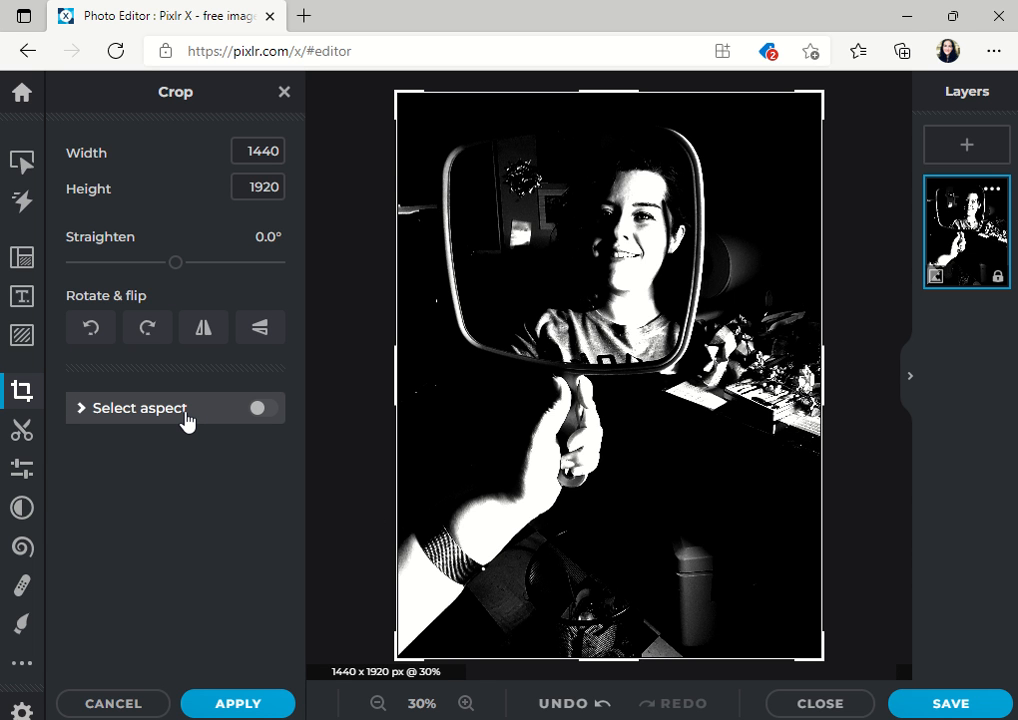
{"action": "left_click", "coordinate": [187, 421]}
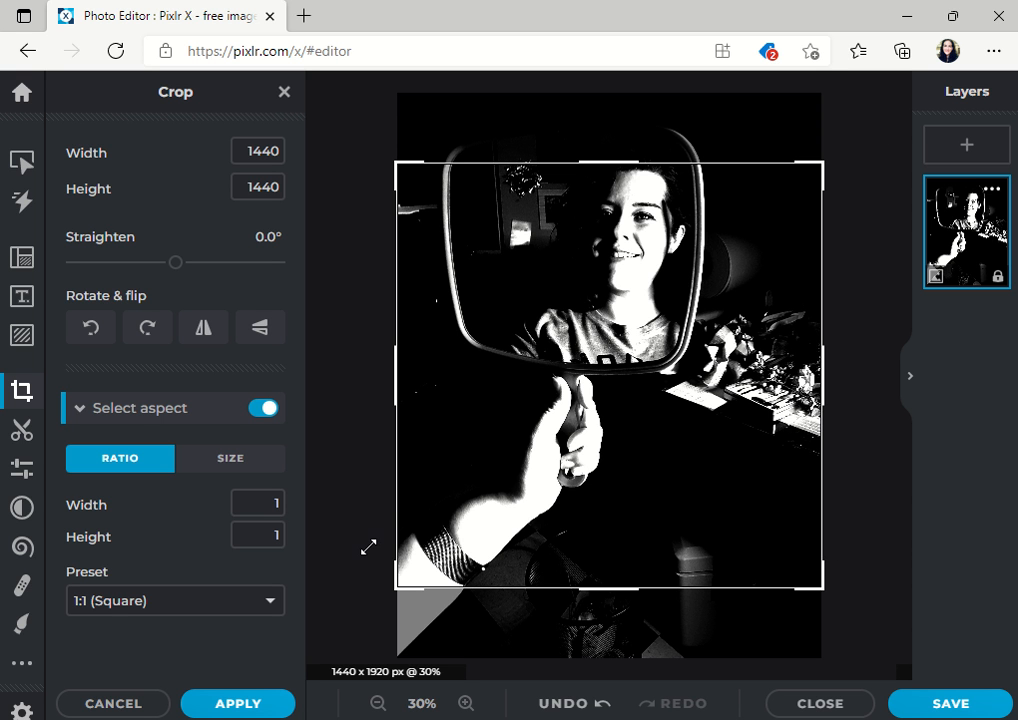
{"action": "left_click", "coordinate": [153, 601]}
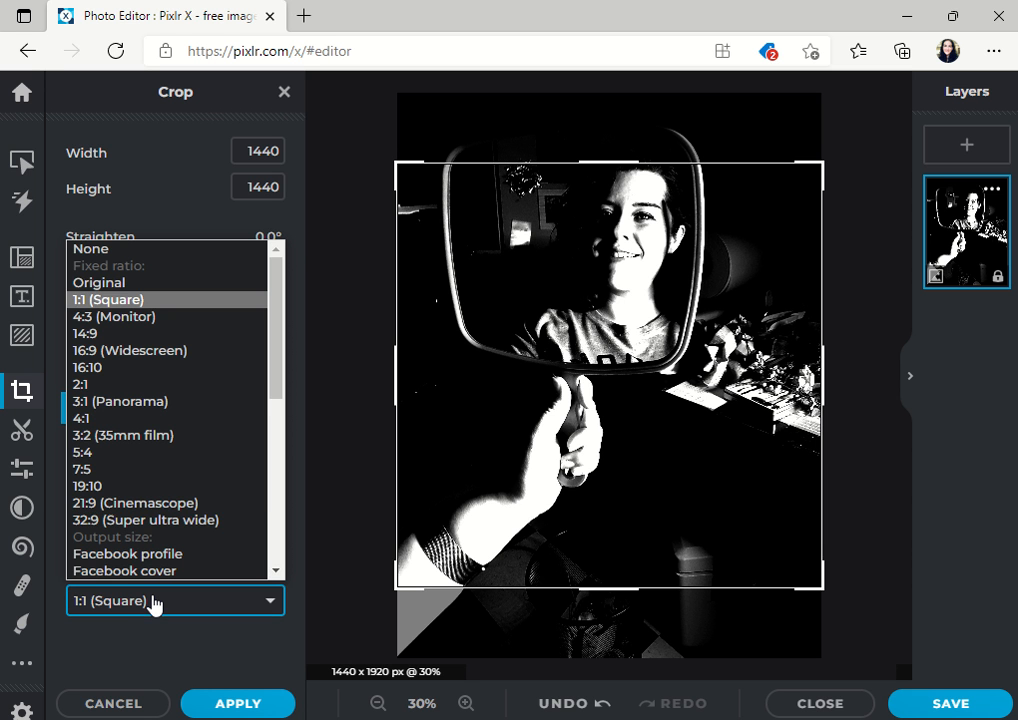
{"action": "left_click", "coordinate": [105, 456]}
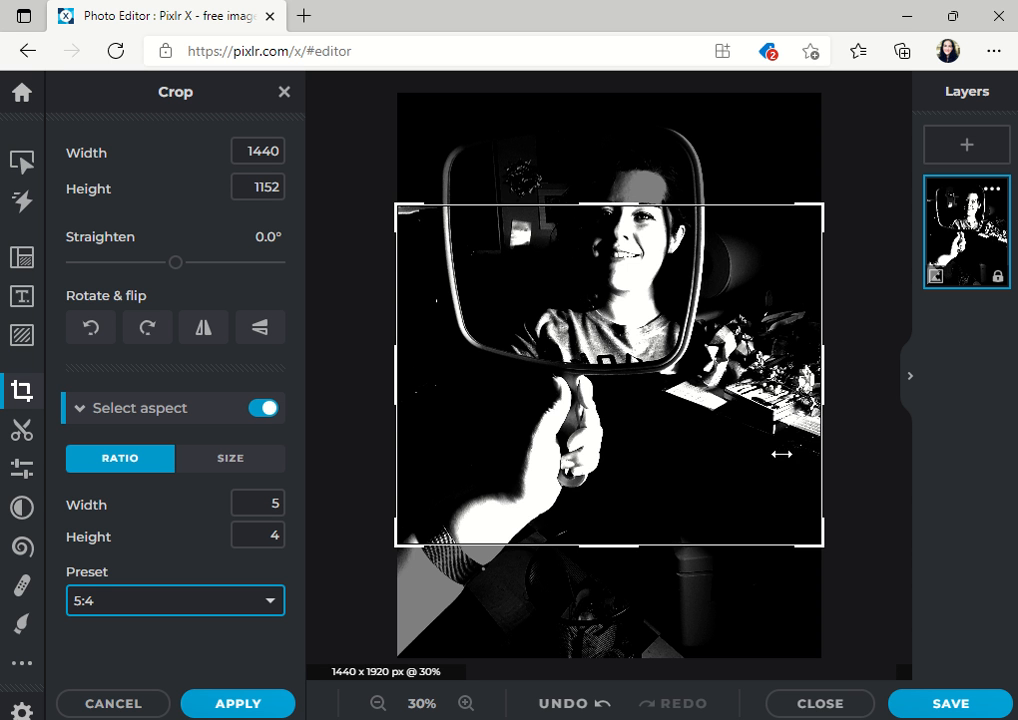
{"action": "left_click_drag", "start_coordinate": [705, 345], "coordinate": [704, 234]}
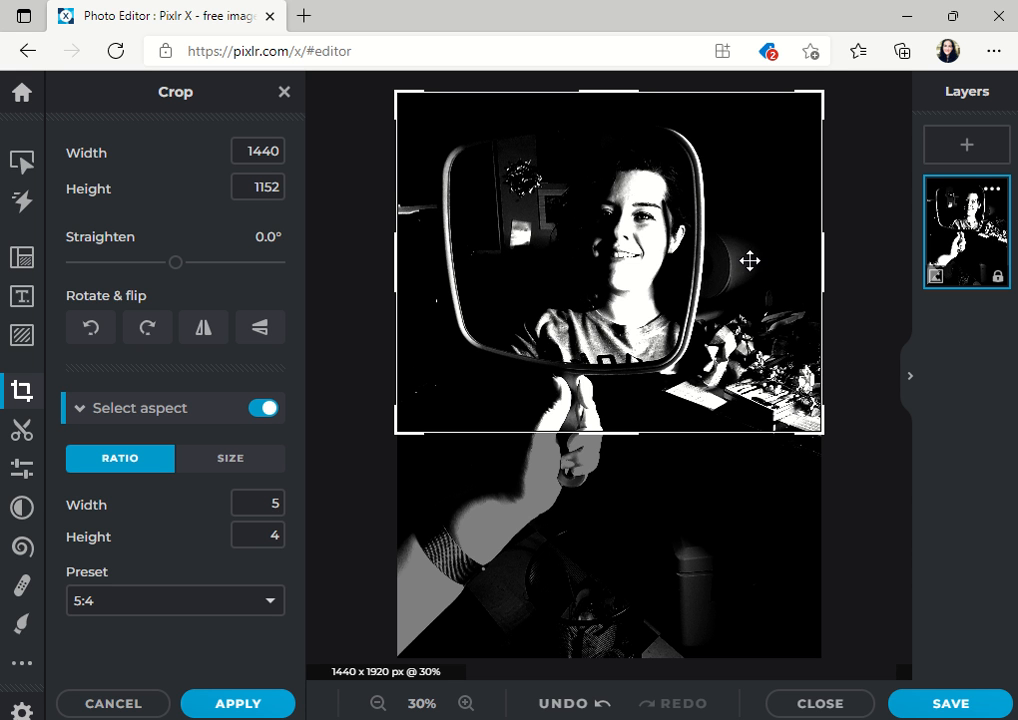
Step: Change the crop aspect ratio to width 4 and height 5
{"action": "left_click", "coordinate": [274, 503]}
{"action": "left_click", "coordinate": [274, 503]}
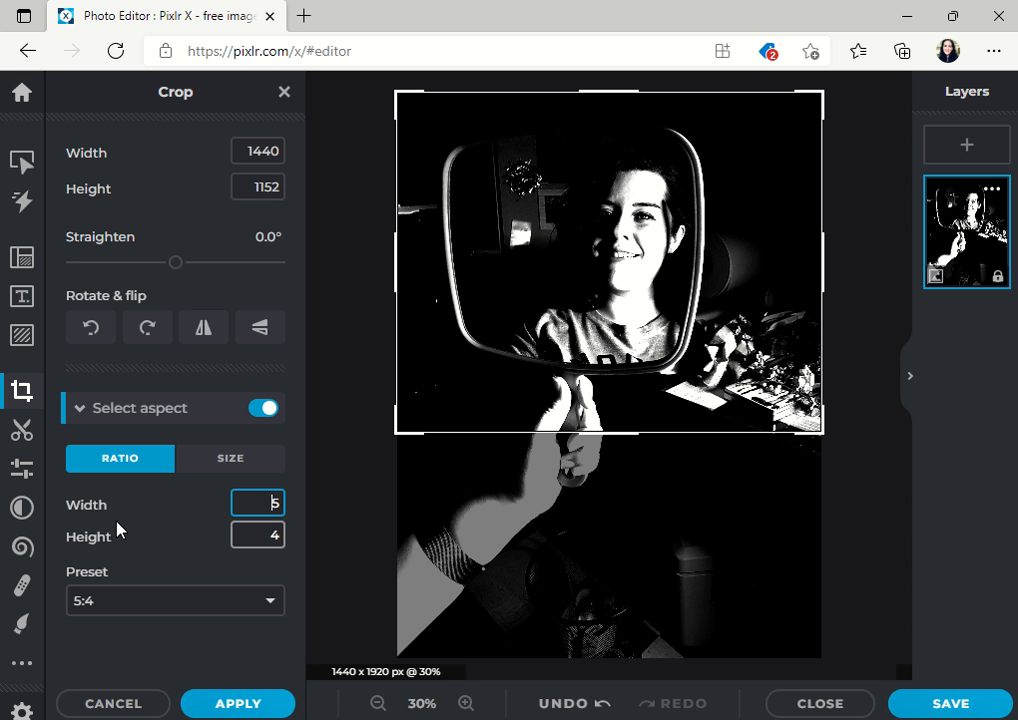
{"action": "left_click", "coordinate": [257, 503]}
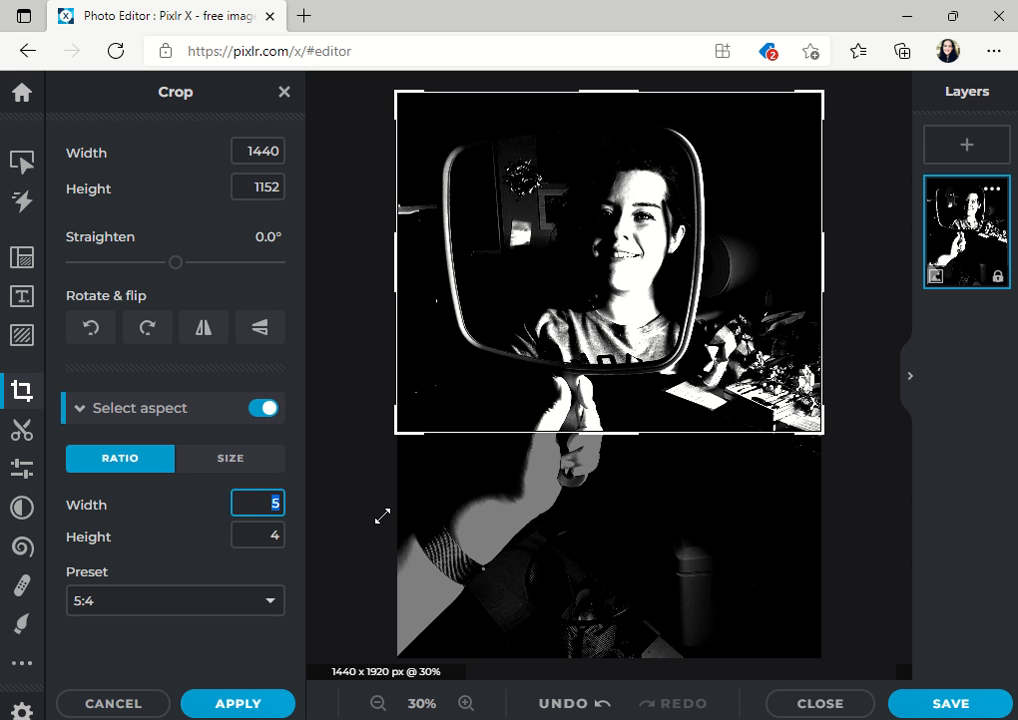
{"action": "type", "text": "4"}
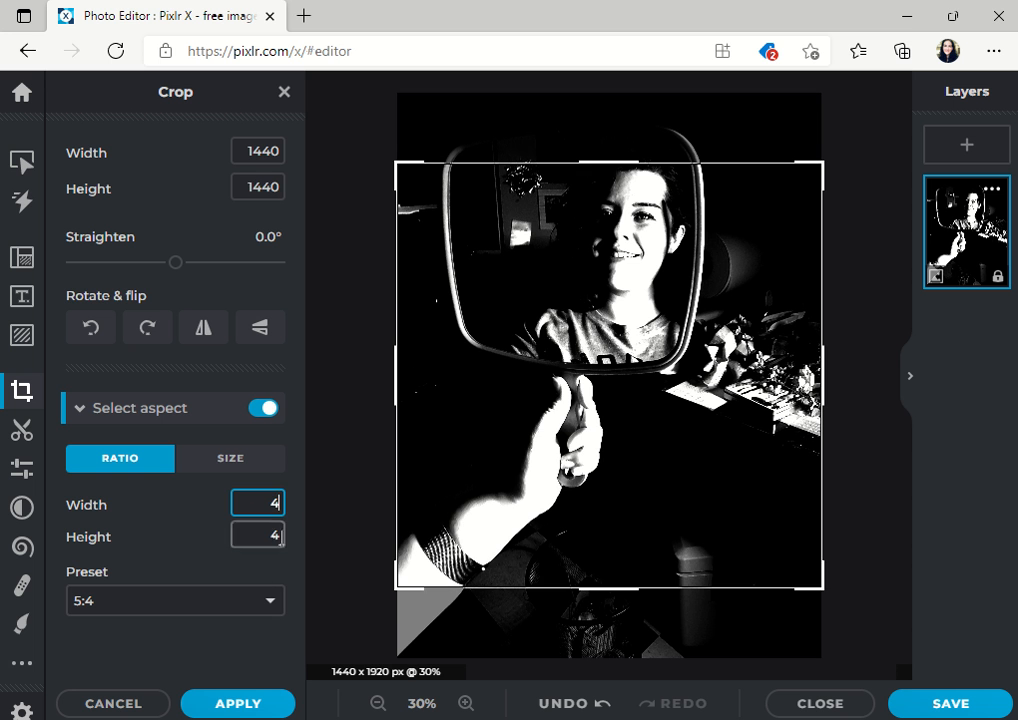
{"action": "key", "text": "Tab"}
{"action": "type", "text": "5"}
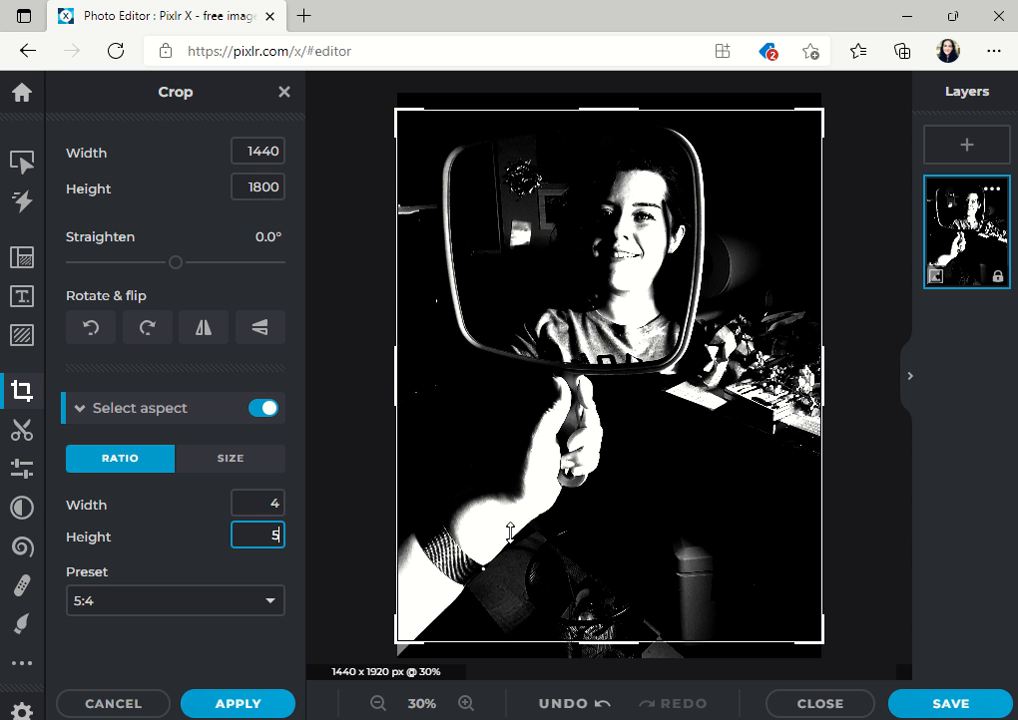
Step: Shrink the crop frame to about 1091 × 1364 px and place it around the hand mirror and the hand holding it
{"action": "left_click_drag", "start_coordinate": [634, 477], "coordinate": [623, 418]}
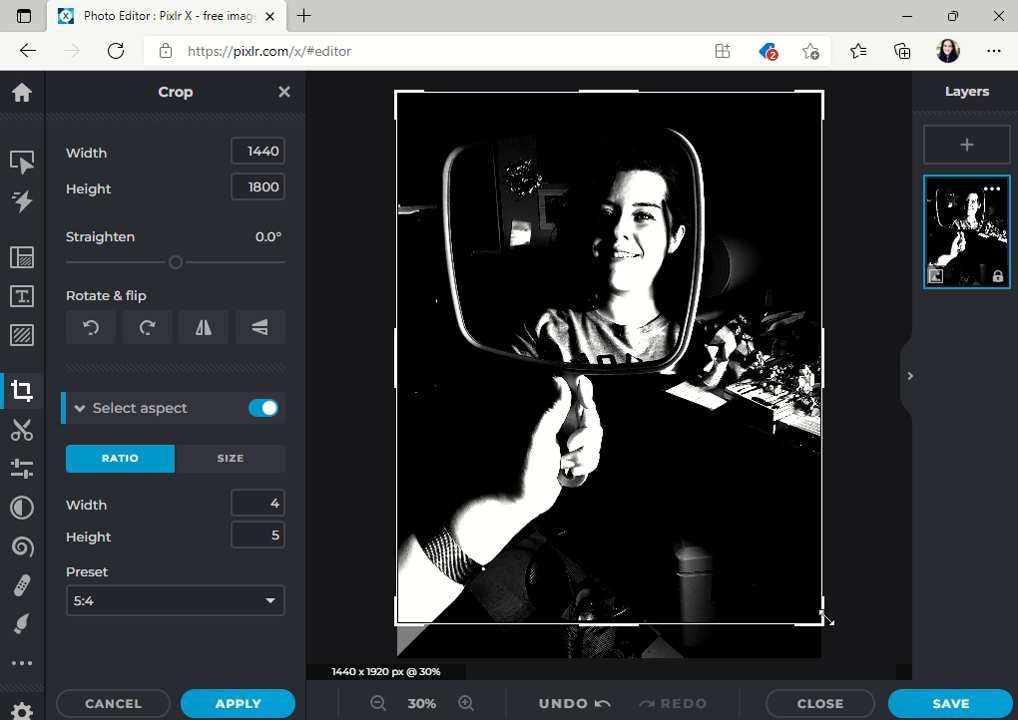
{"action": "left_click_drag", "start_coordinate": [816, 614], "coordinate": [718, 508]}
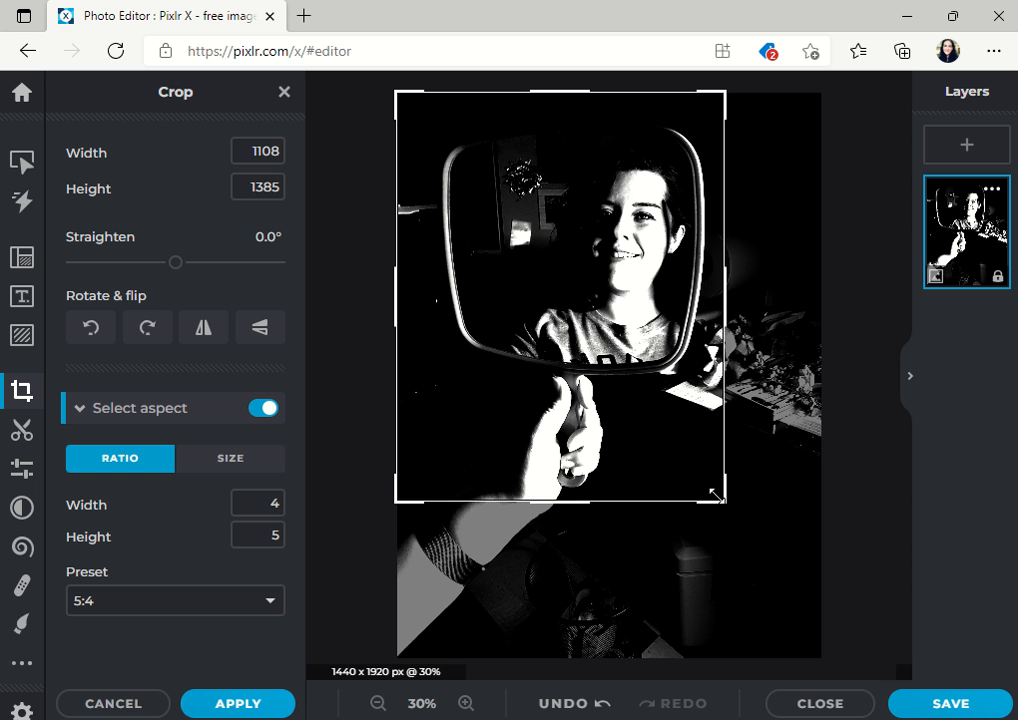
{"action": "left_click_drag", "start_coordinate": [698, 440], "coordinate": [689, 440]}
{"action": "left_click_drag", "start_coordinate": [646, 363], "coordinate": [617, 364]}
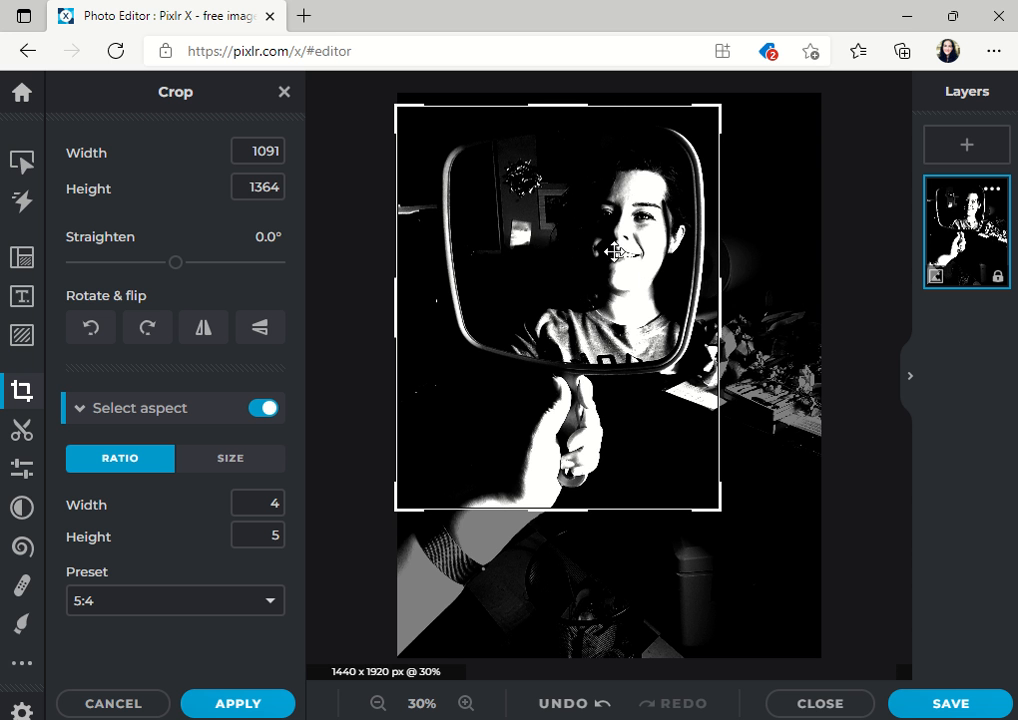
{"action": "left_click_drag", "start_coordinate": [616, 226], "coordinate": [620, 297]}
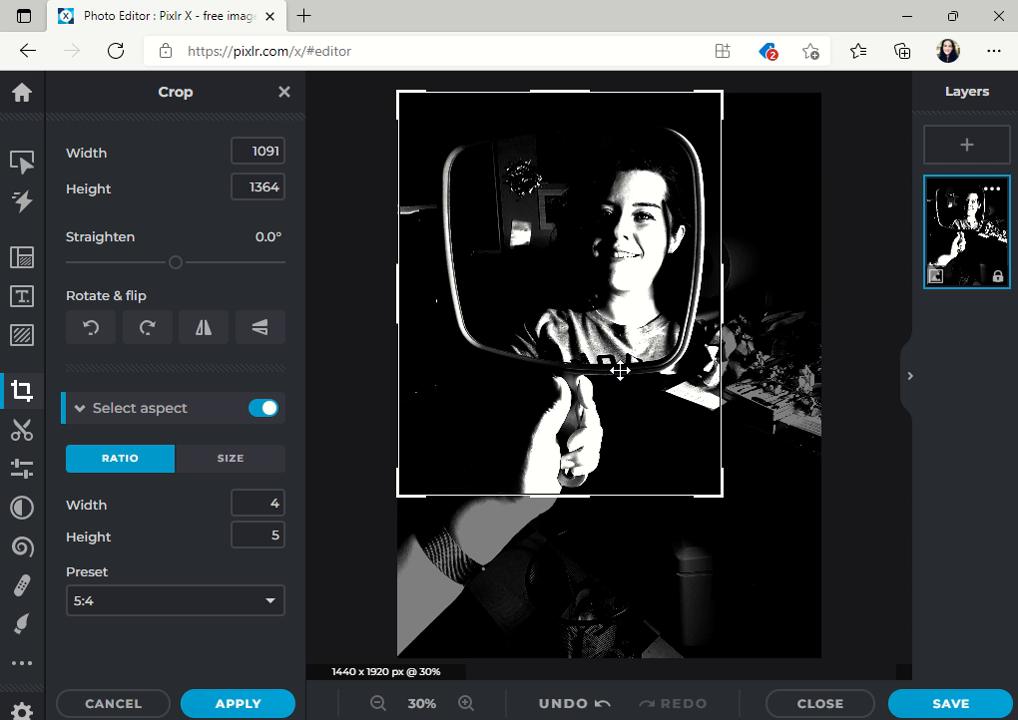
Step: Refine the crop frame to 1108 × 1385 px around the mirror and hand, apply the crop and dismiss the advertisement banner
{"action": "left_click_drag", "start_coordinate": [728, 480], "coordinate": [824, 494]}
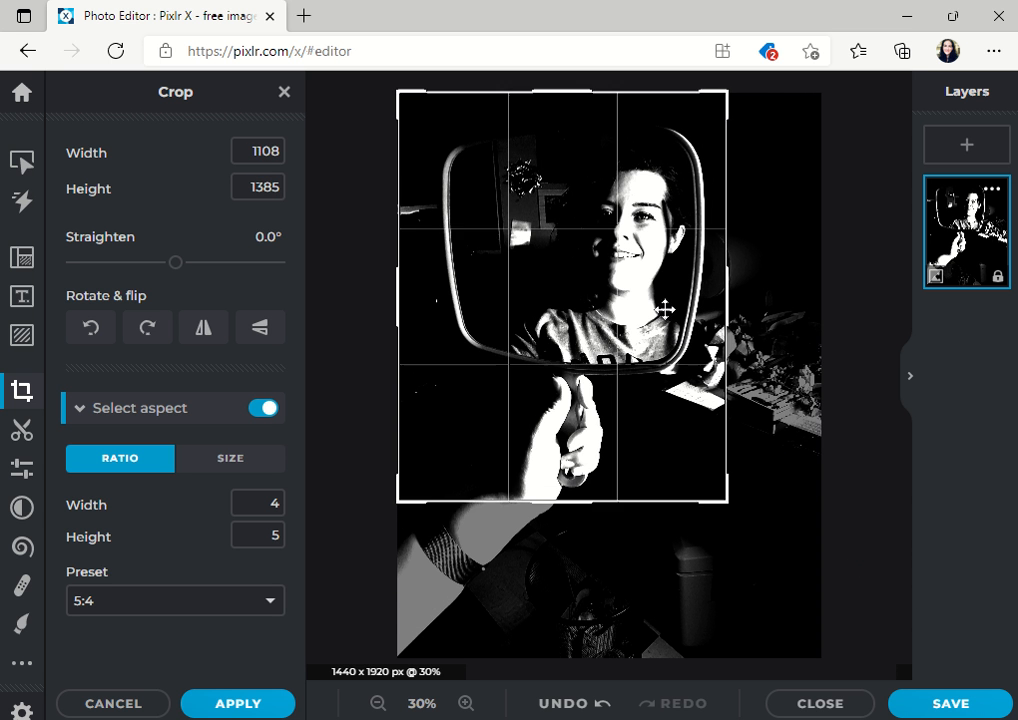
{"action": "left_click_drag", "start_coordinate": [665, 310], "coordinate": [663, 312]}
{"action": "left_click_drag", "start_coordinate": [726, 498], "coordinate": [711, 489]}
{"action": "left_click_drag", "start_coordinate": [656, 326], "coordinate": [657, 336]}
{"action": "mouse_move", "coordinate": [578, 256]}
{"action": "left_mouse_down"}
{"action": "mouse_move", "coordinate": [580, 277]}
{"action": "mouse_move", "coordinate": [591, 264]}
{"action": "mouse_move", "coordinate": [588, 274]}
{"action": "left_mouse_up"}
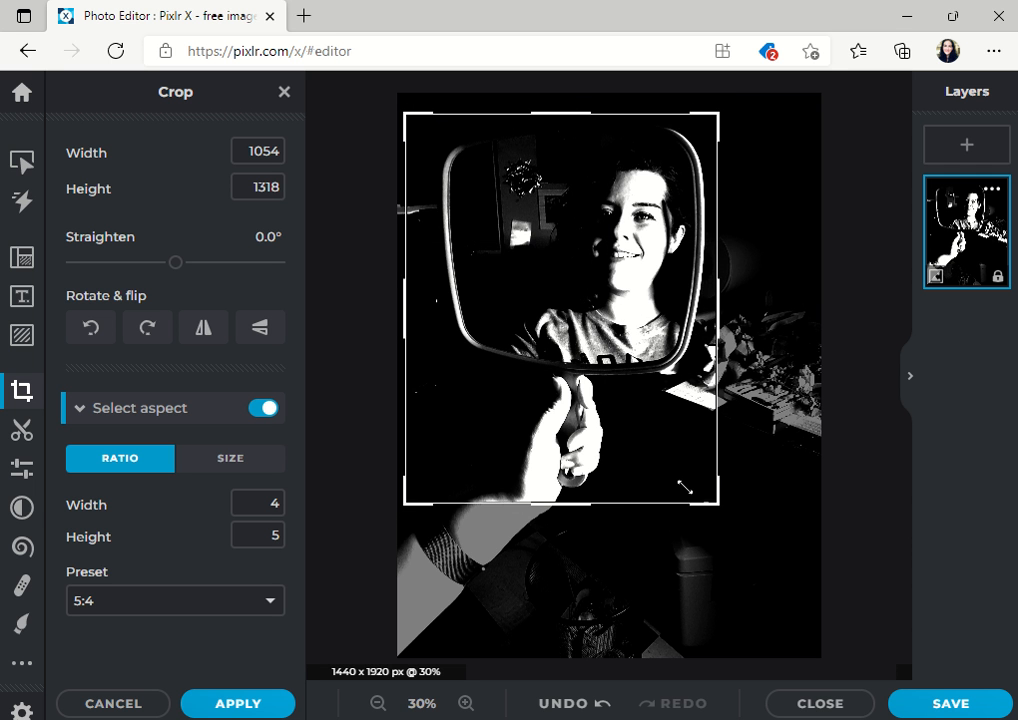
{"action": "left_click_drag", "start_coordinate": [698, 490], "coordinate": [716, 509]}
{"action": "left_click_drag", "start_coordinate": [622, 376], "coordinate": [618, 378]}
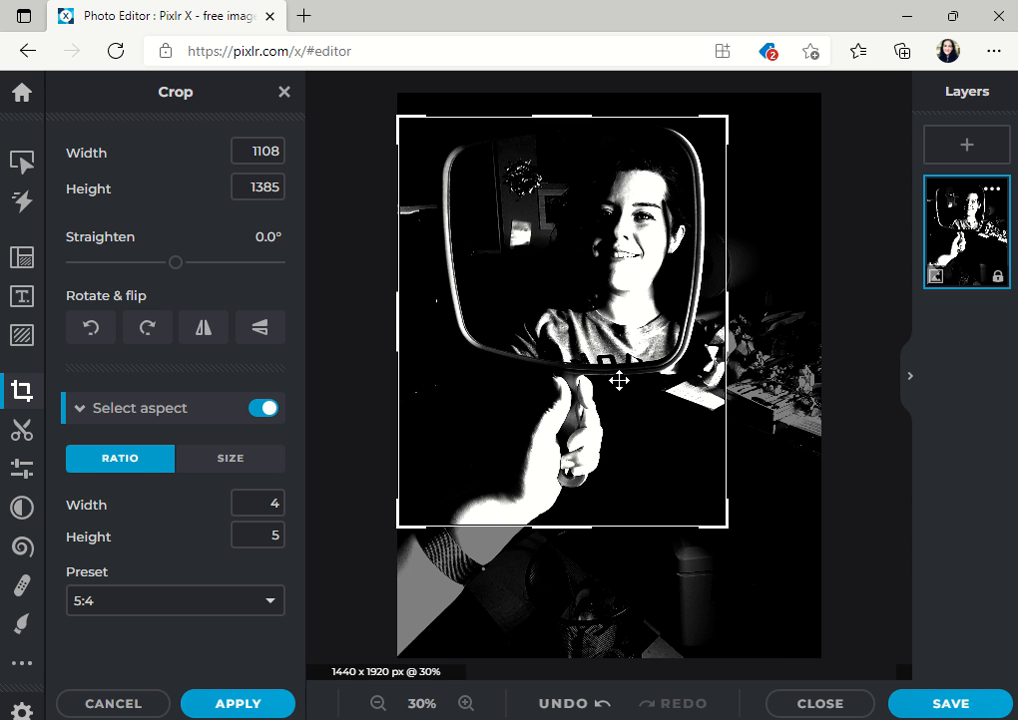
{"action": "left_click", "coordinate": [277, 704]}
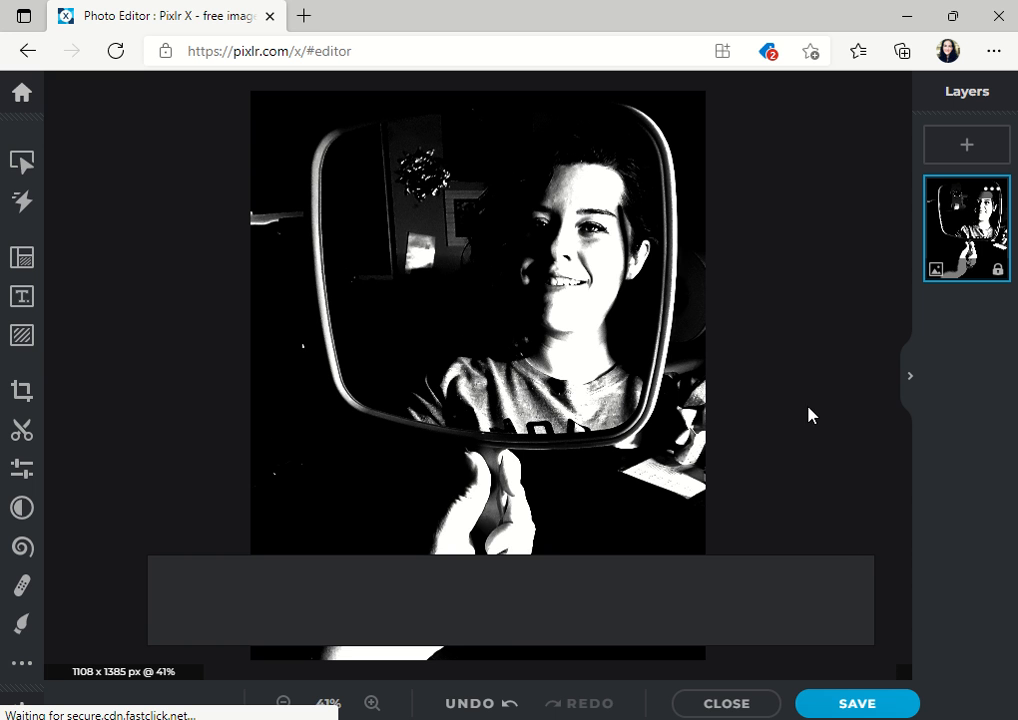
{"action": "left_click", "coordinate": [864, 546]}
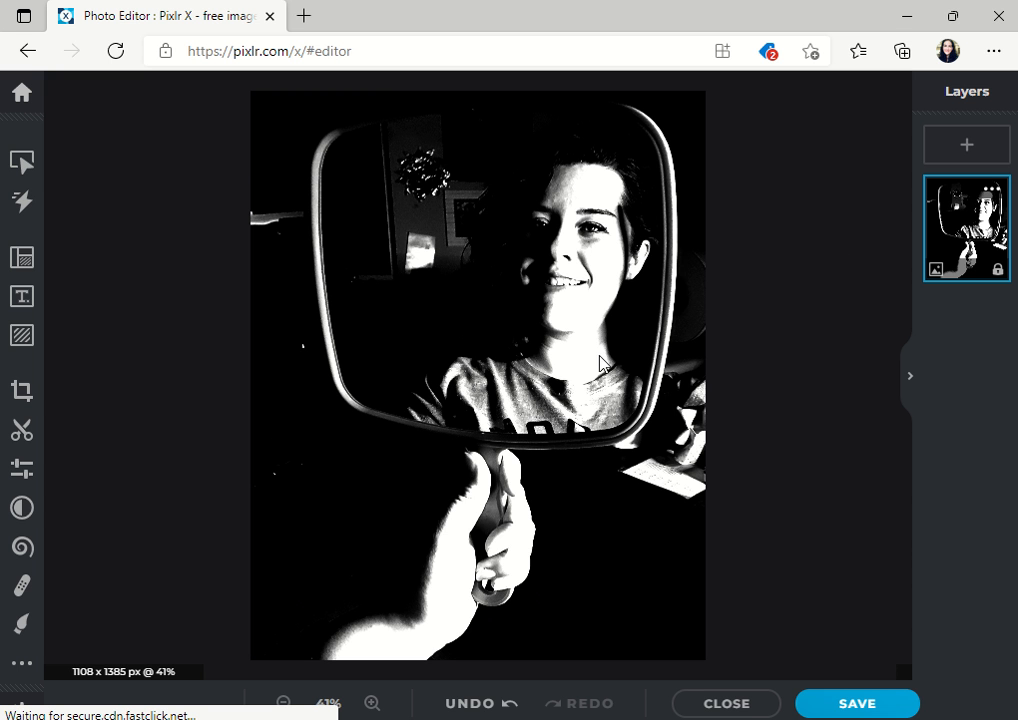
Step: Save the cropped photo as a JPG image in the Documents folder, using the person's name as the file name
{"action": "left_click", "coordinate": [885, 704]}
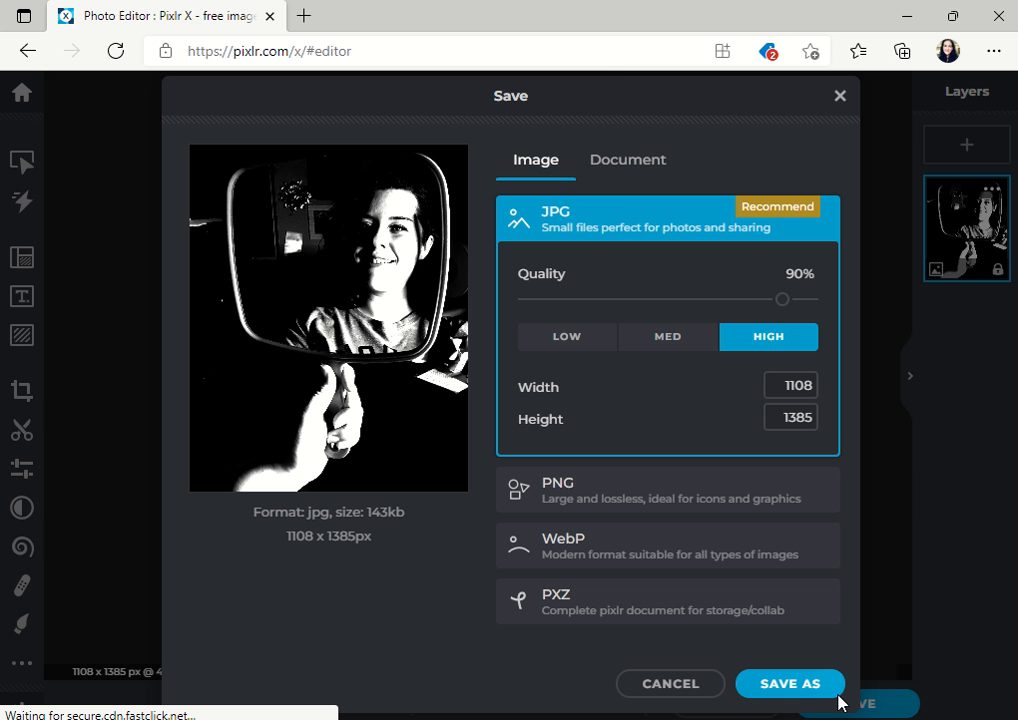
{"action": "left_click", "coordinate": [817, 687]}
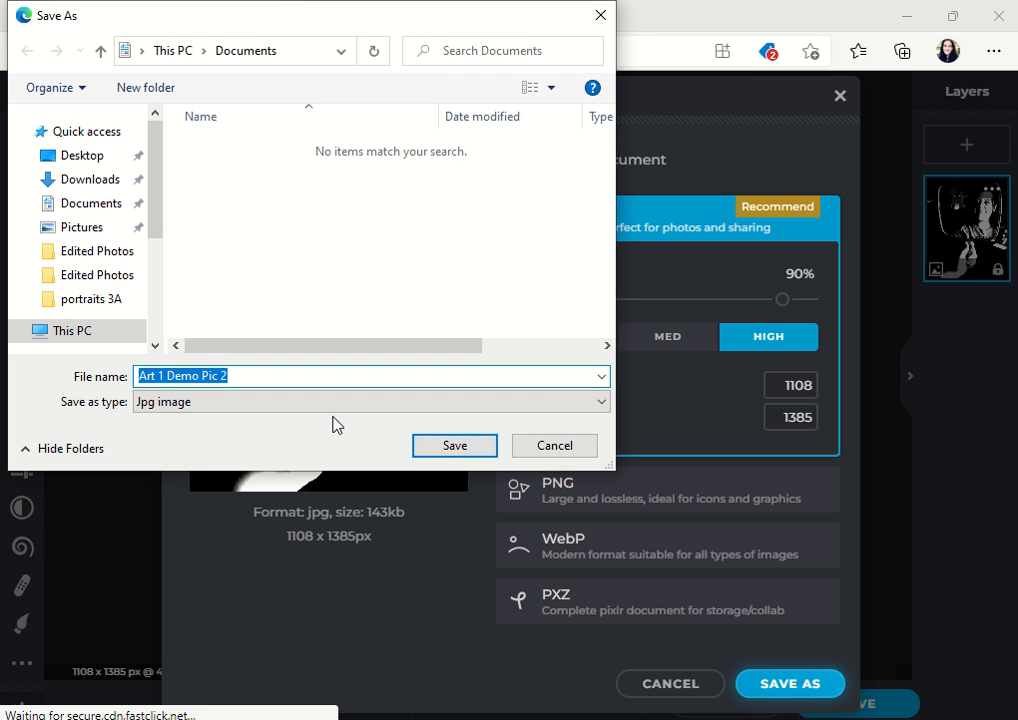
{"action": "type", "text": "Ms. Williams"}
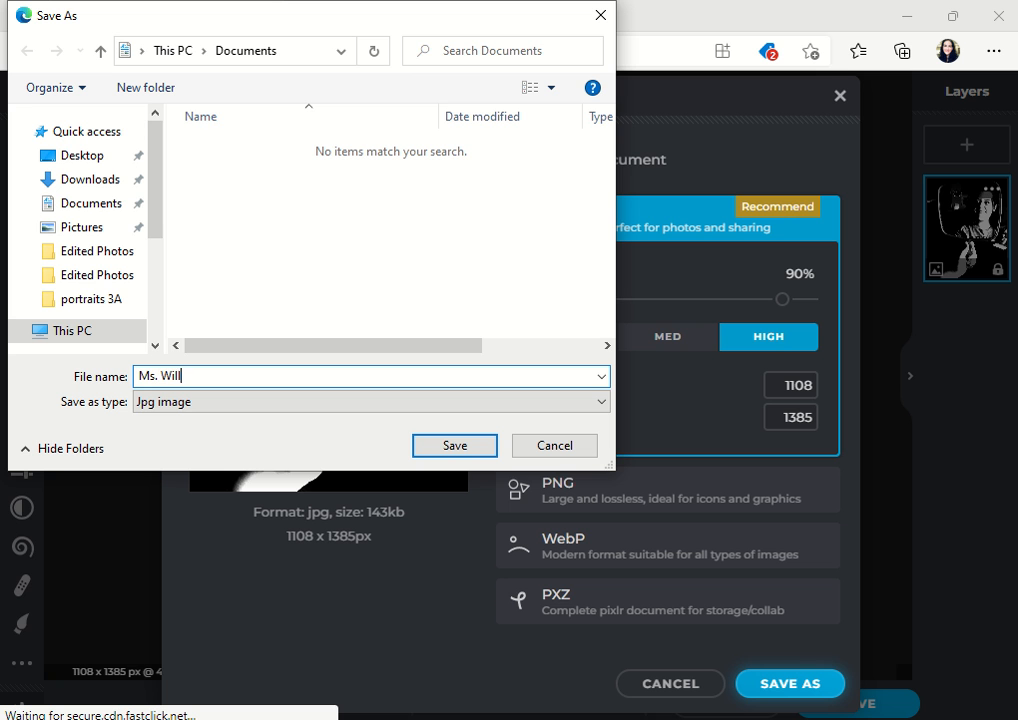
{"action": "left_click", "coordinate": [220, 404]}
{"action": "left_click", "coordinate": [217, 412]}
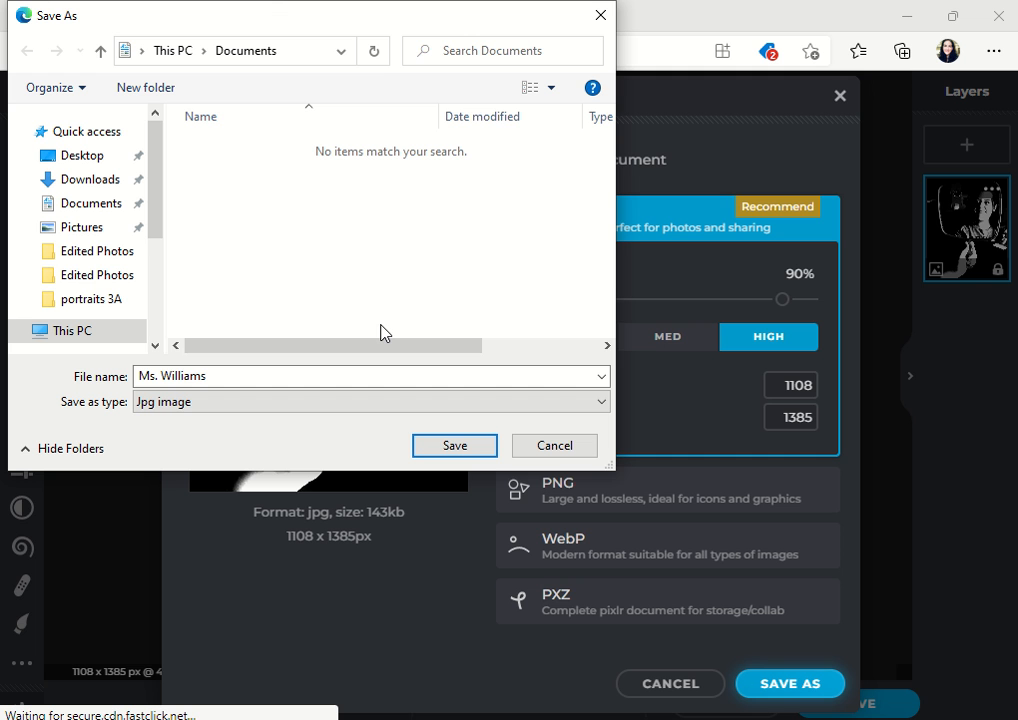
{"action": "left_click", "coordinate": [452, 445]}
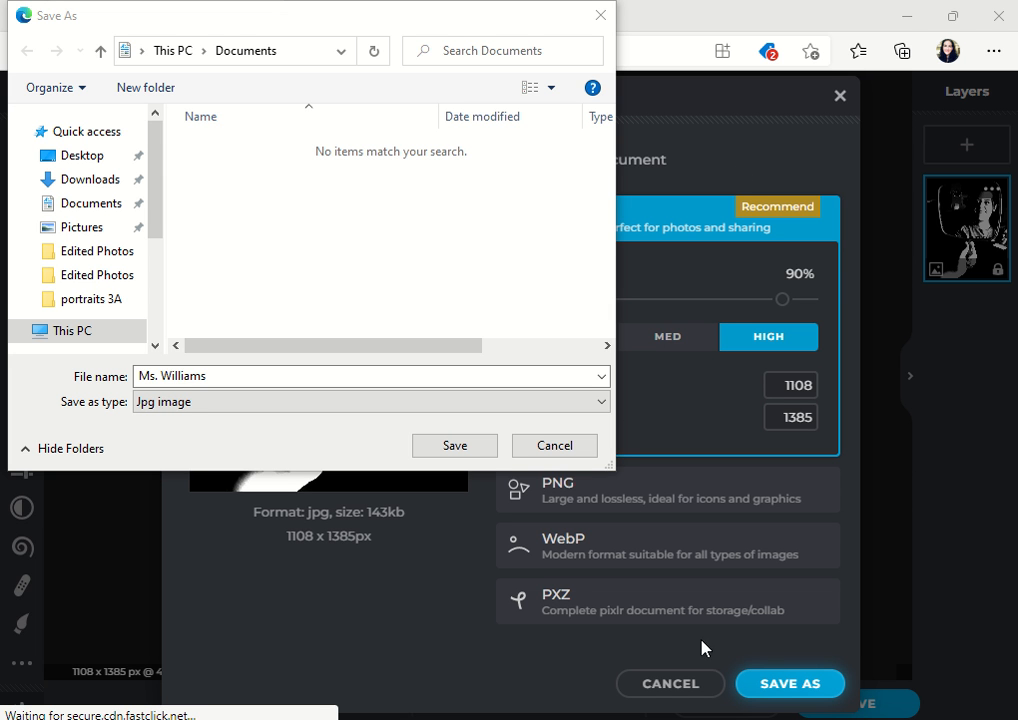
{"action": "left_click", "coordinate": [224, 378]}
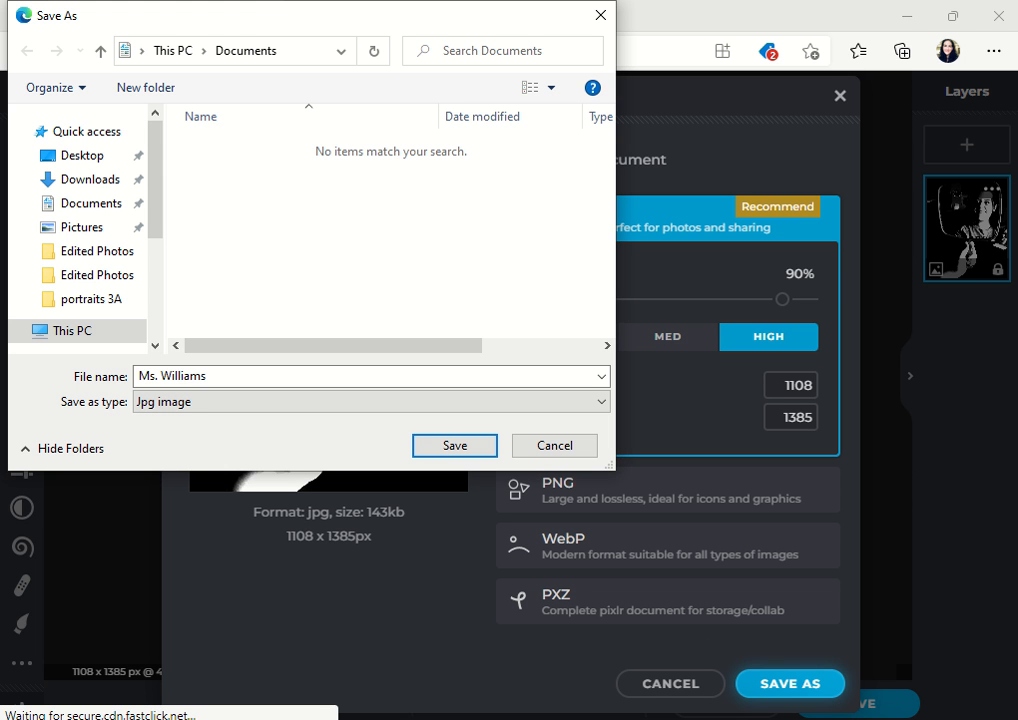